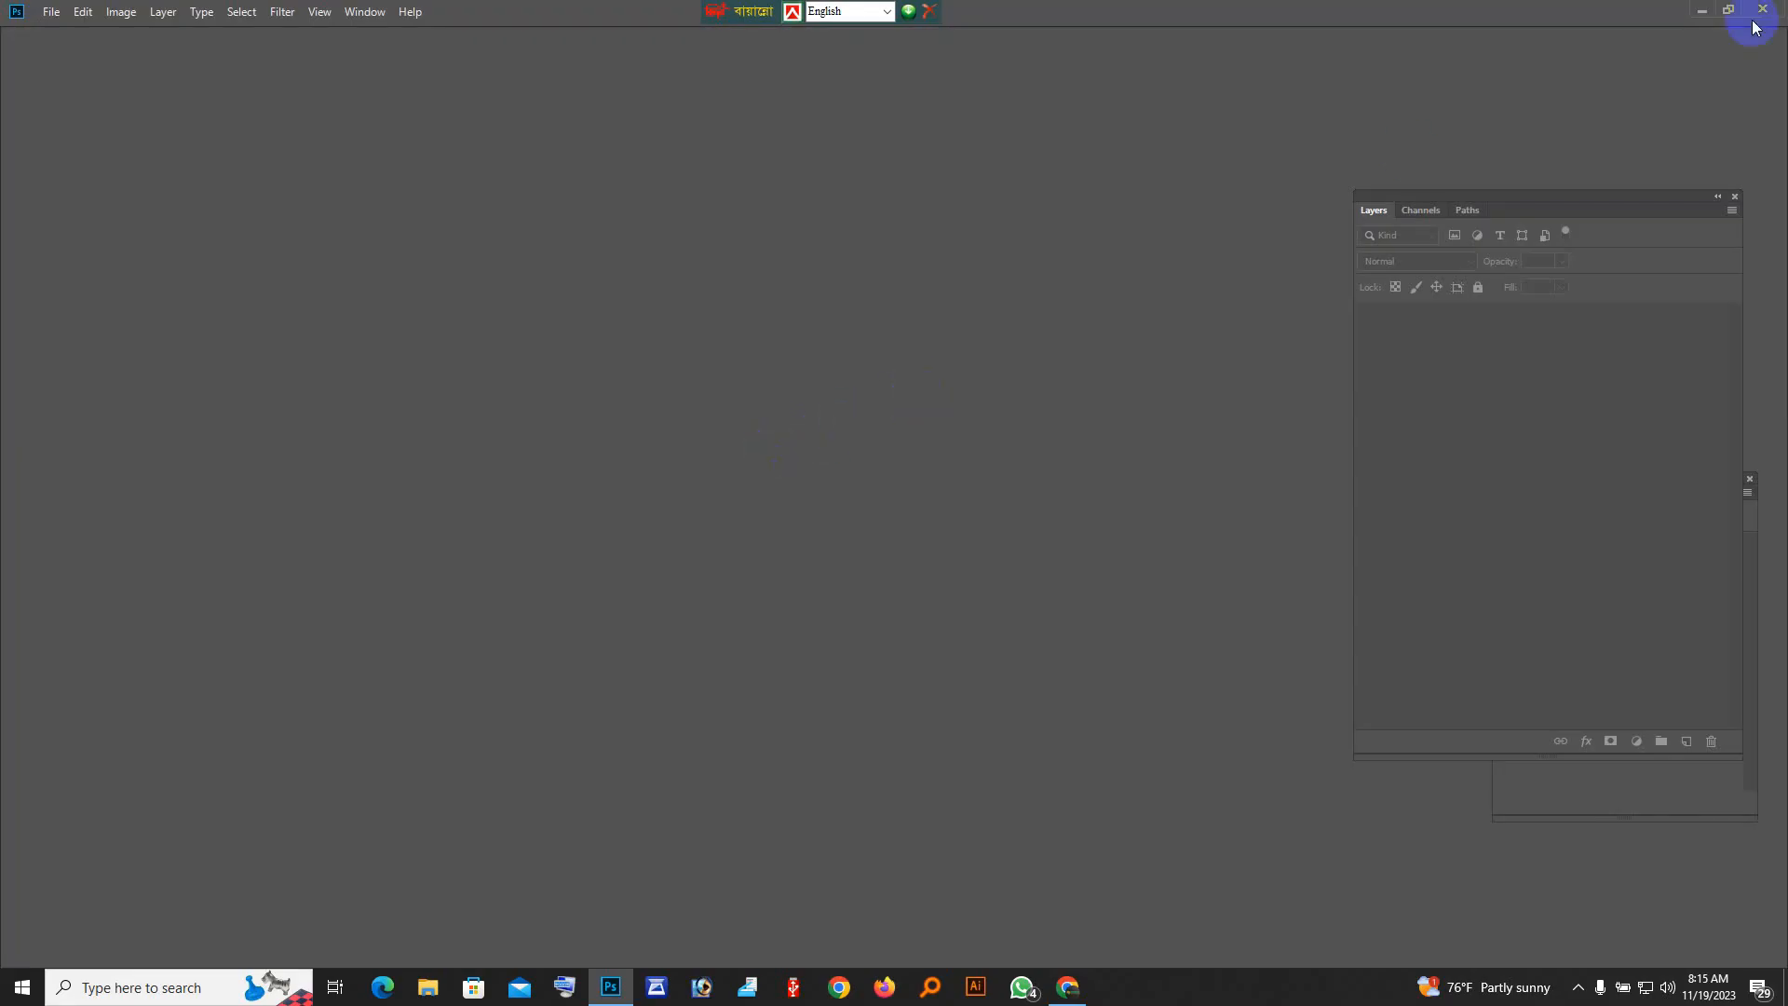
Open the WORK image from the desktop in Photoshop and move the floating layers window clear of the photo.
left_click(1703, 16)
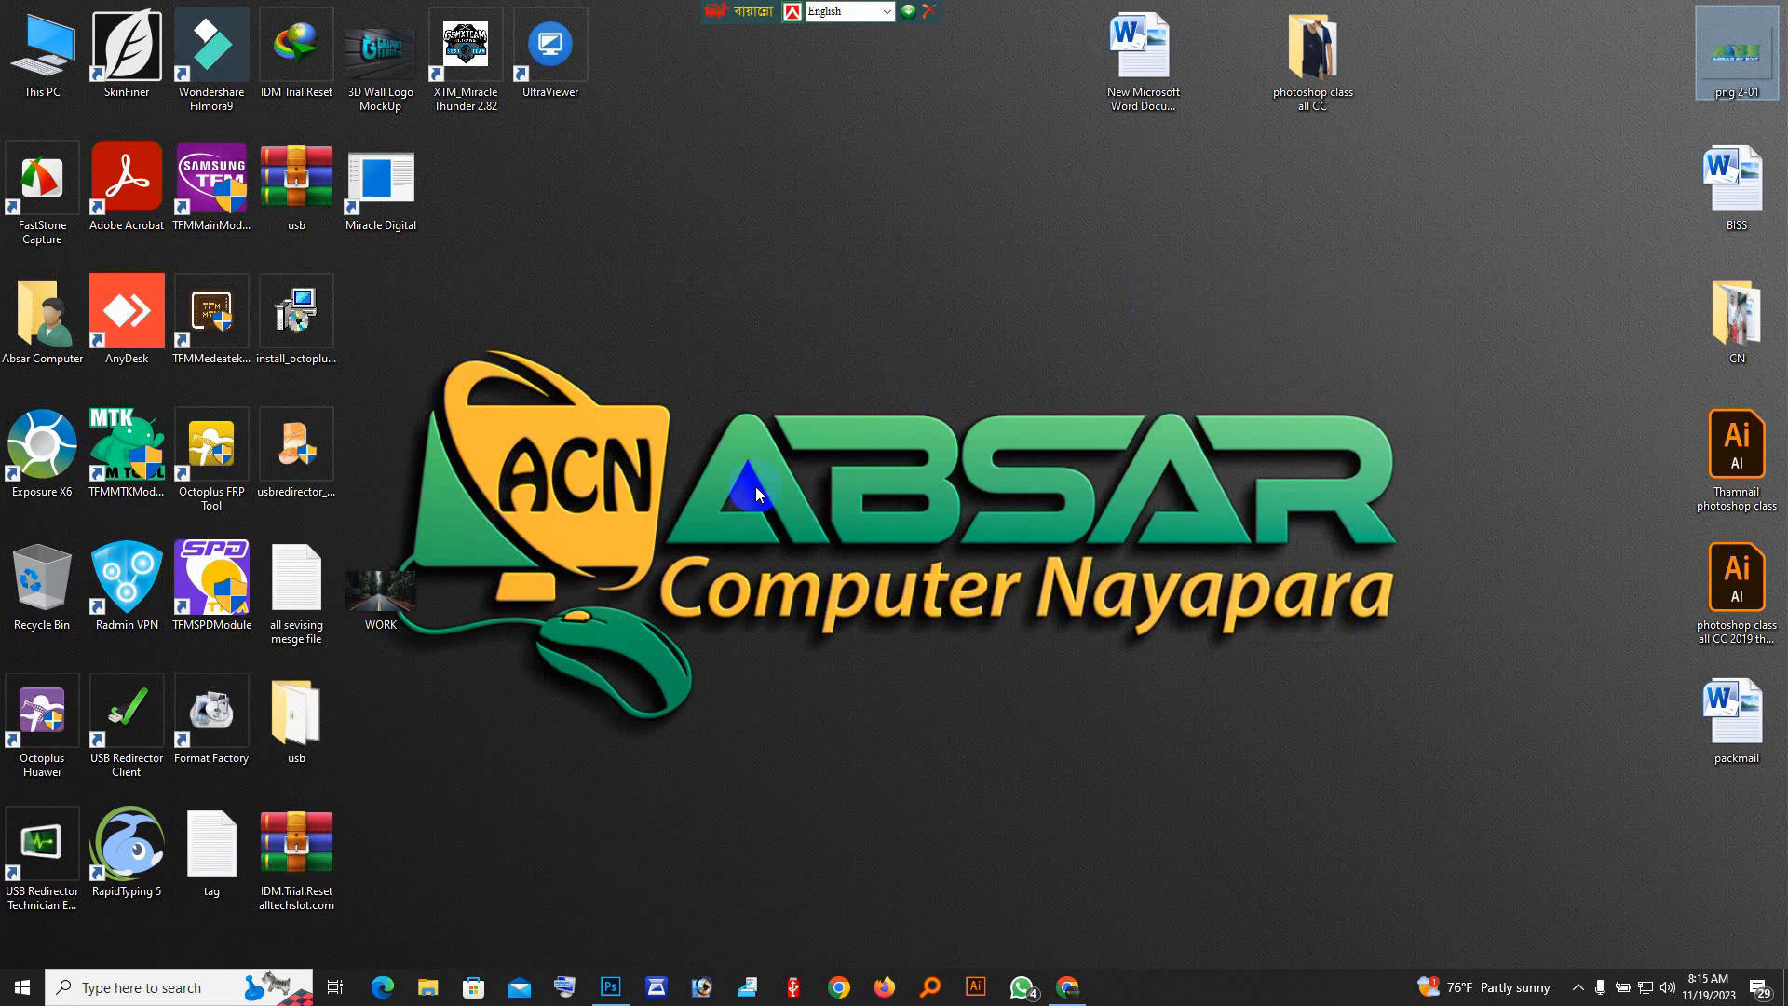
left_click_drag(372, 592, 733, 223)
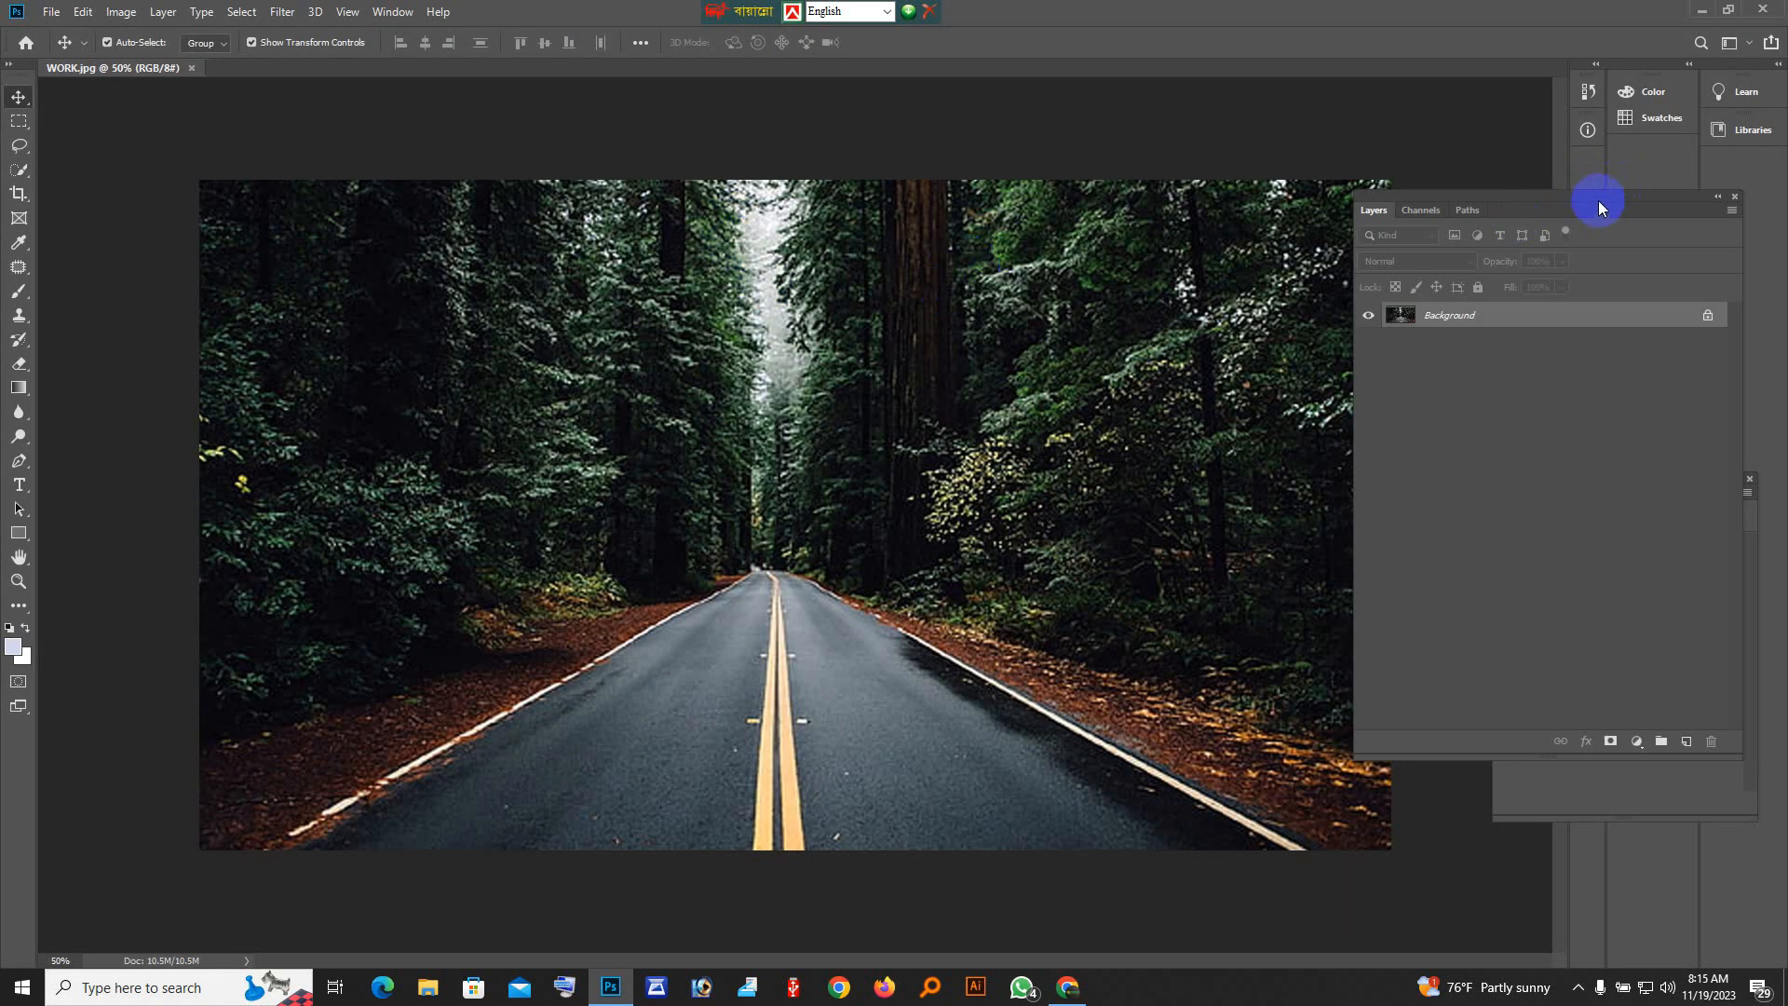
left_click_drag(1598, 200, 1692, 231)
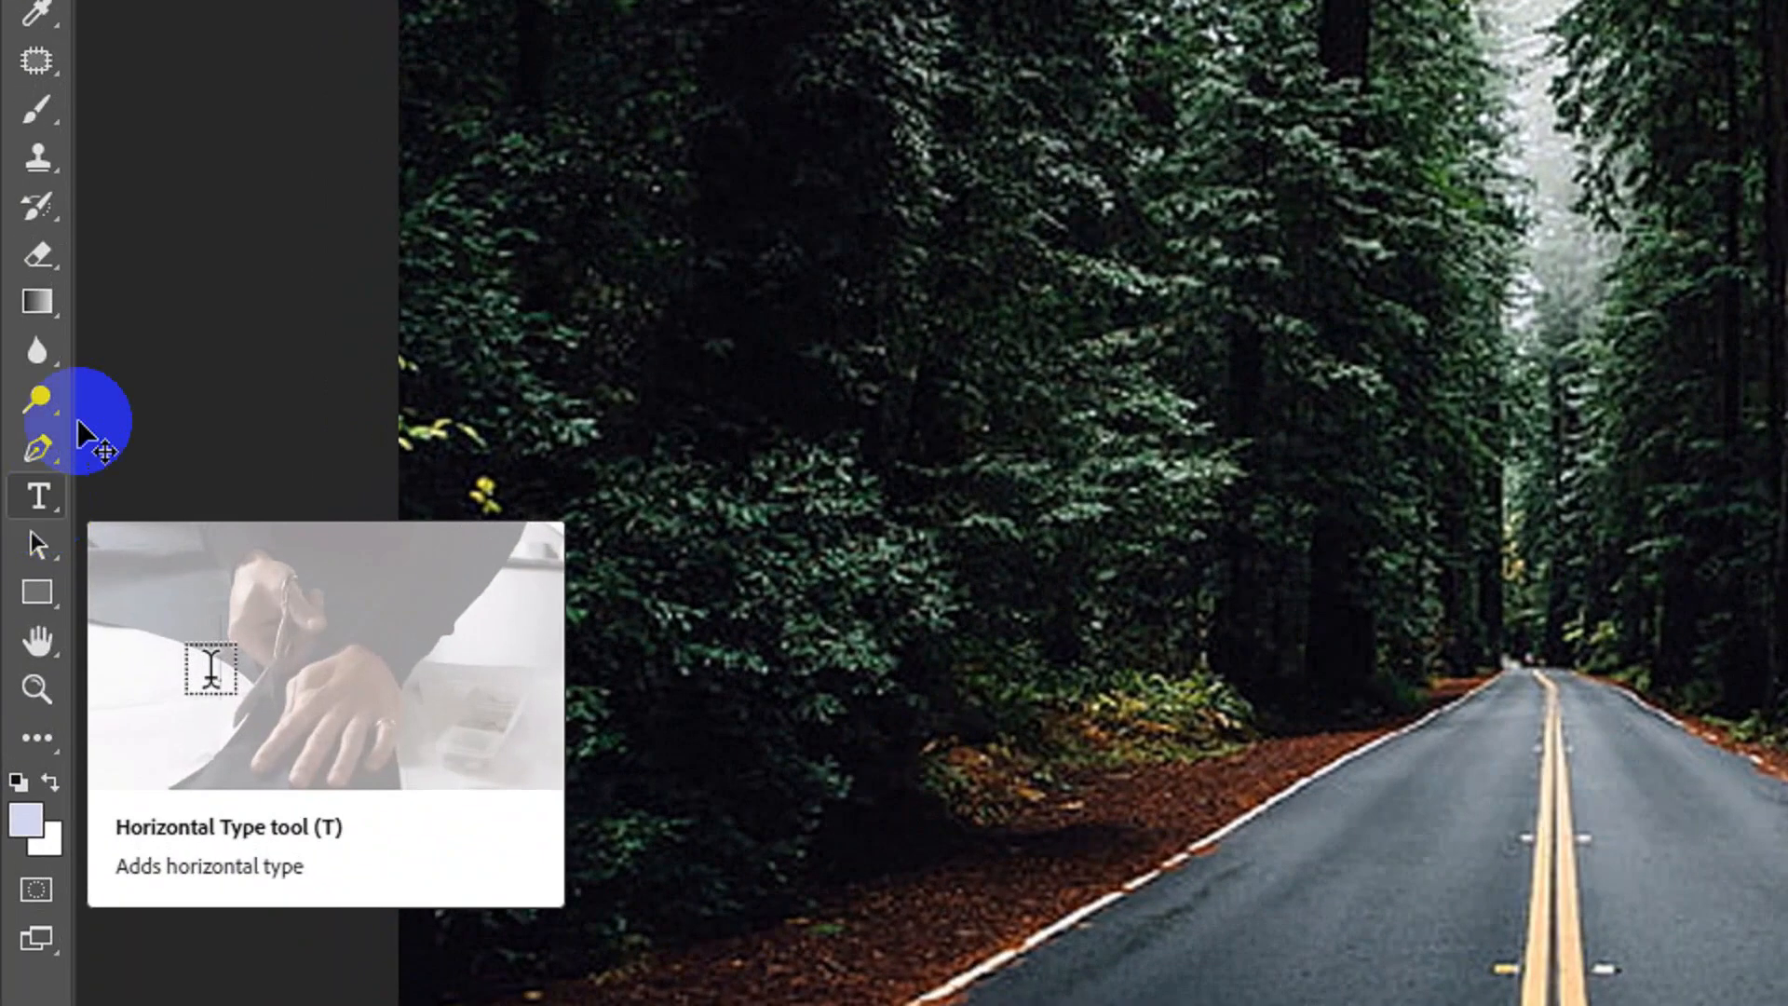
Add a horizontal text line reading HIGHWAY ROAD across the road in the photo.
left_click(21, 488)
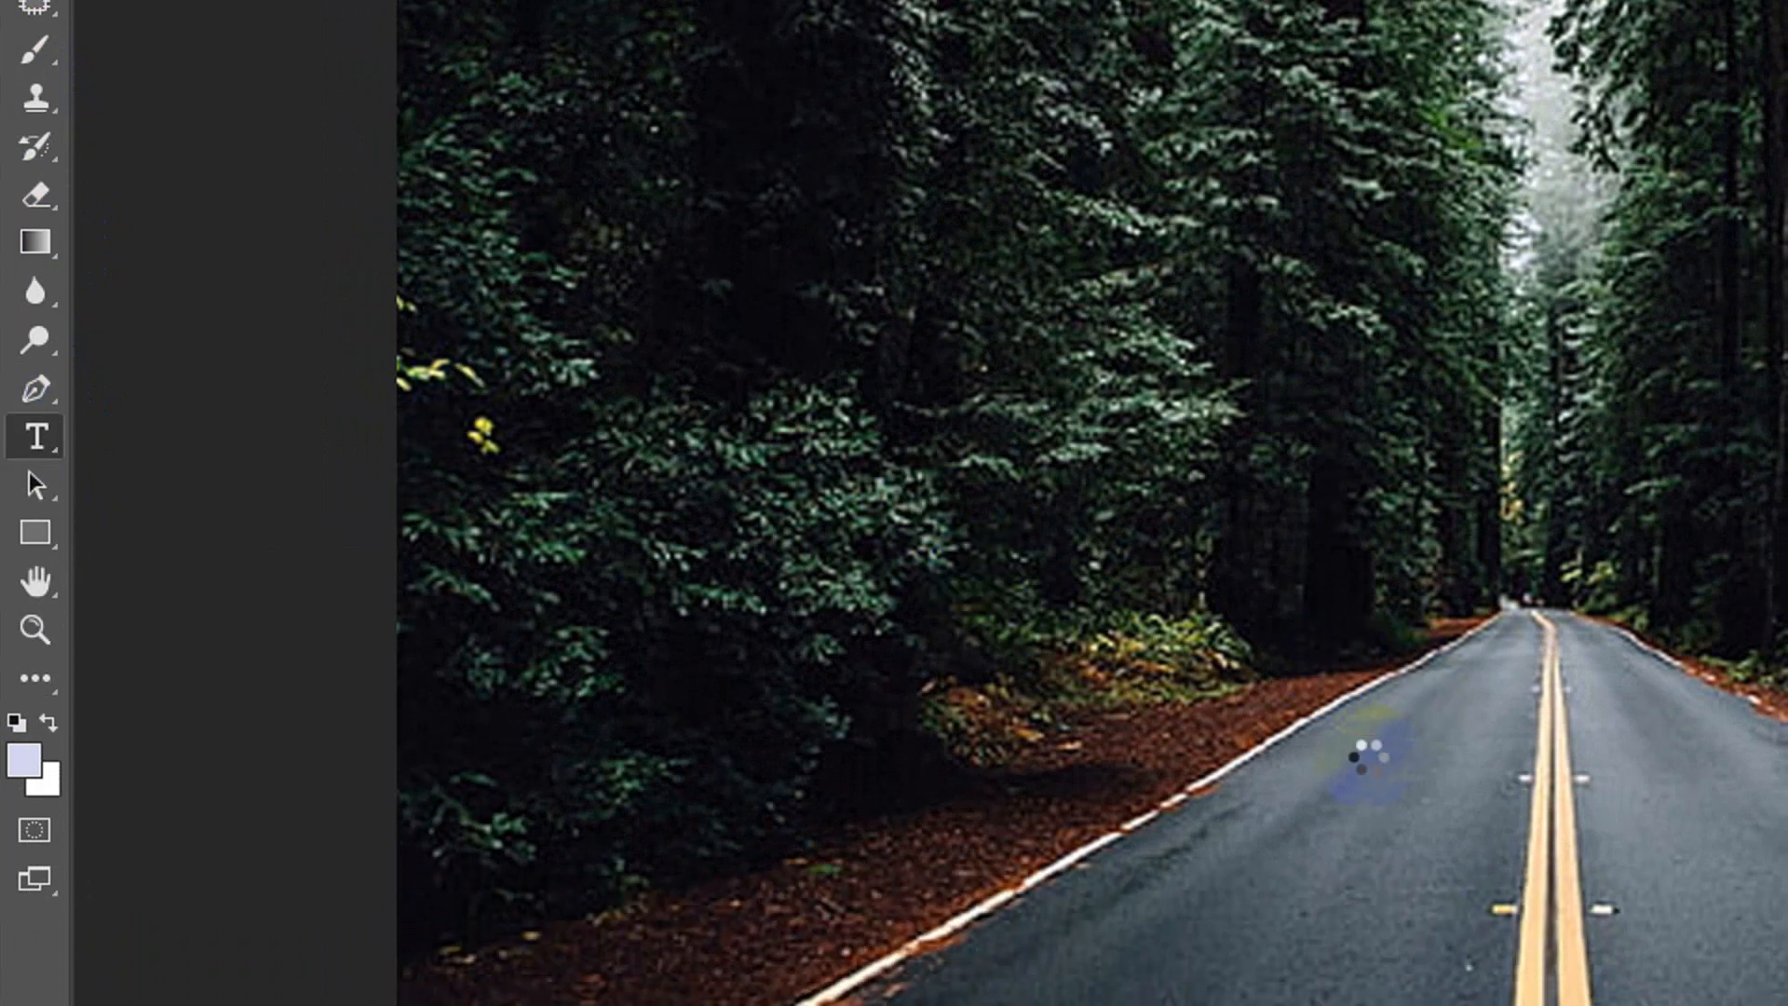
left_click(1367, 751)
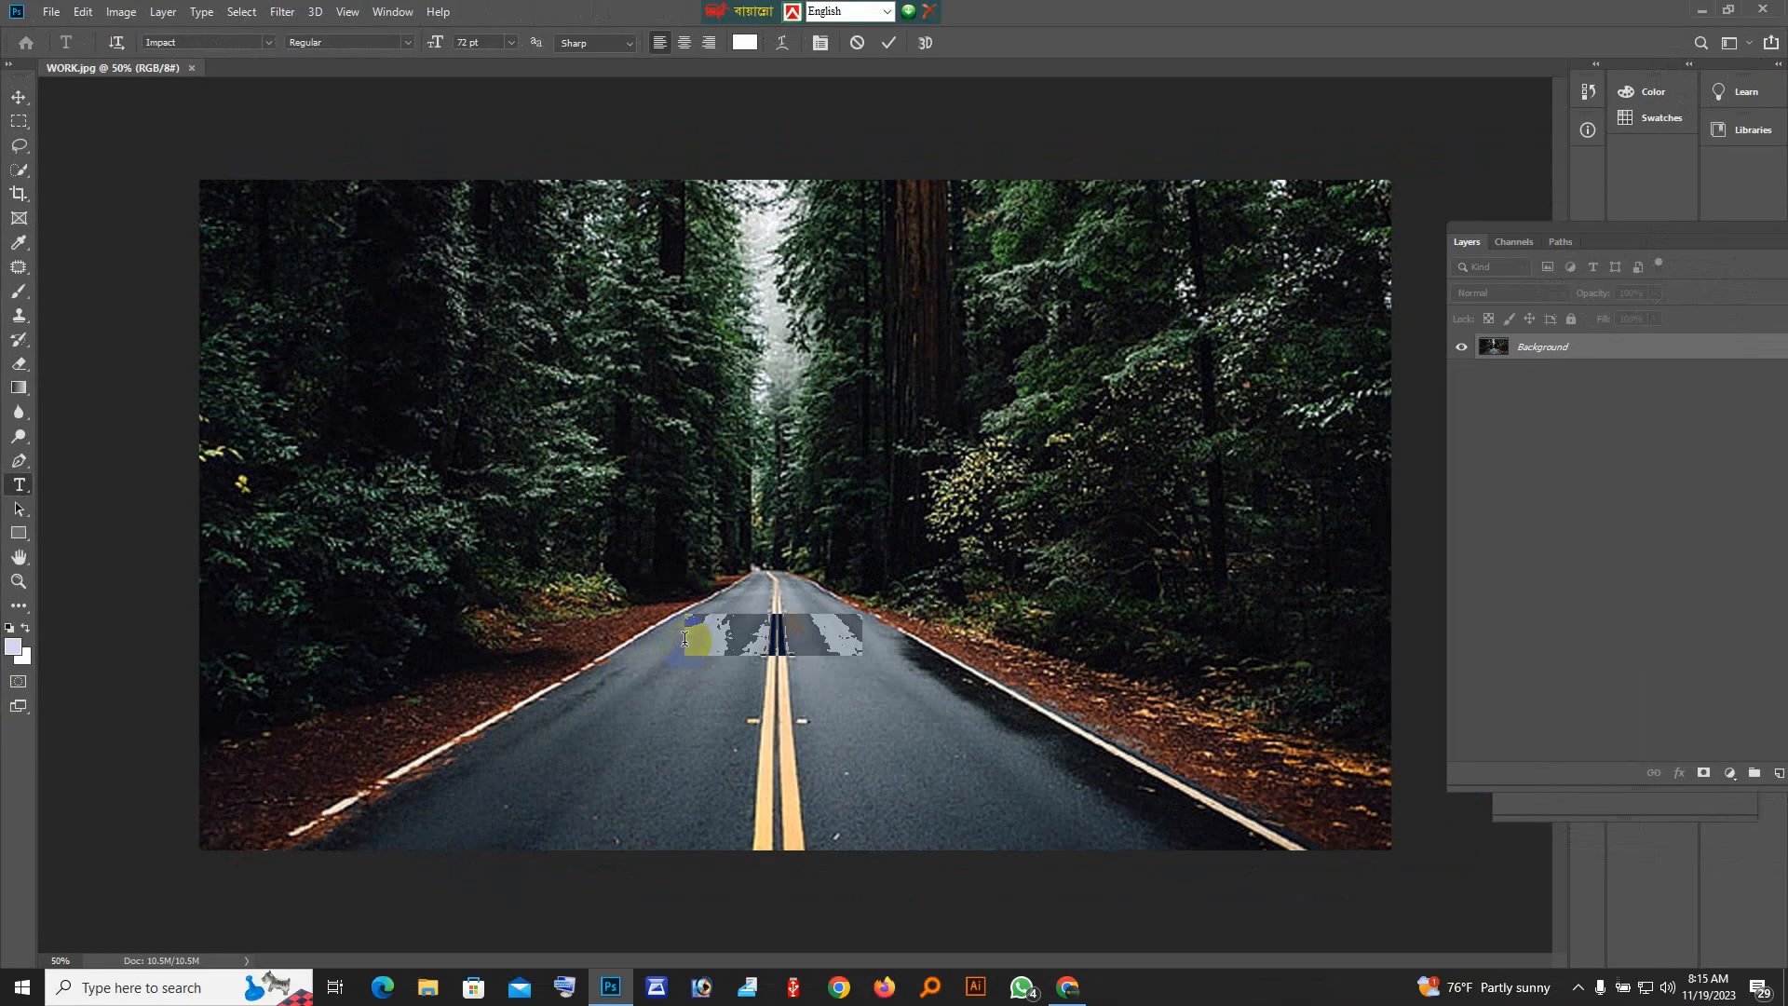
type("HIGHWAY ROAD")
left_click(326, 271)
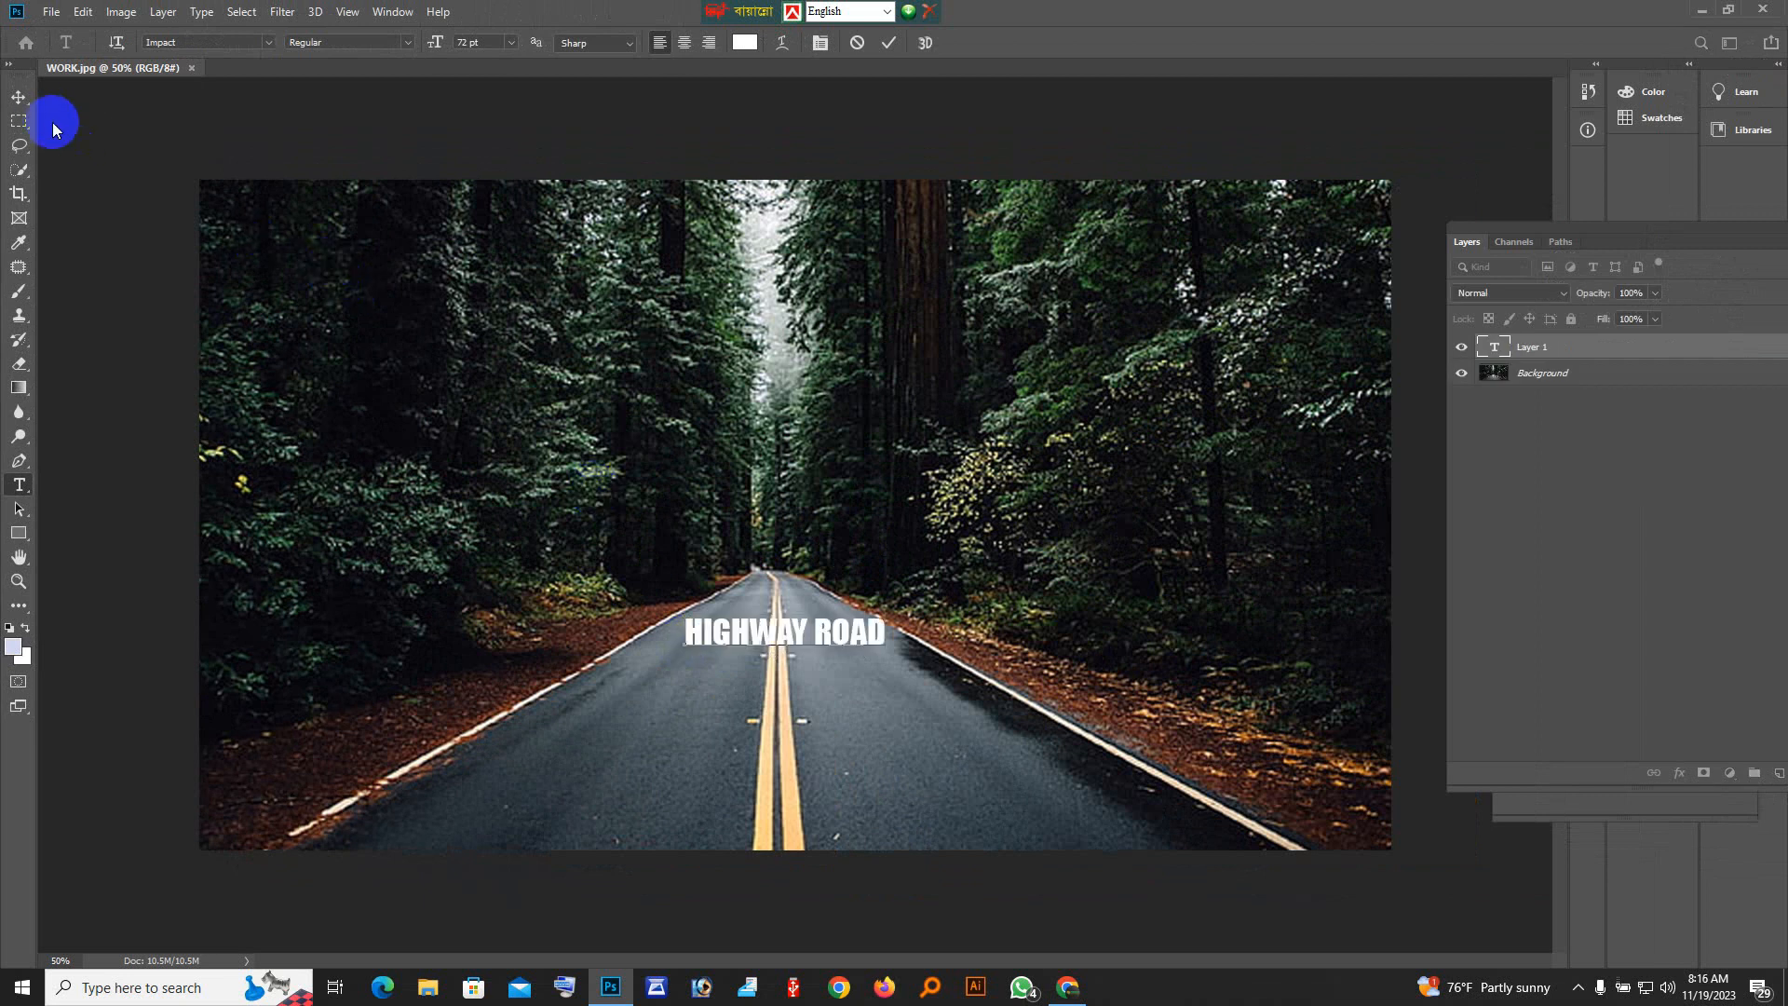
Enlarge the HIGHWAY ROAD text proportionally to about 221% and place it on the lower part of the road.
left_click(17, 97)
left_click_drag(886, 641, 1127, 752)
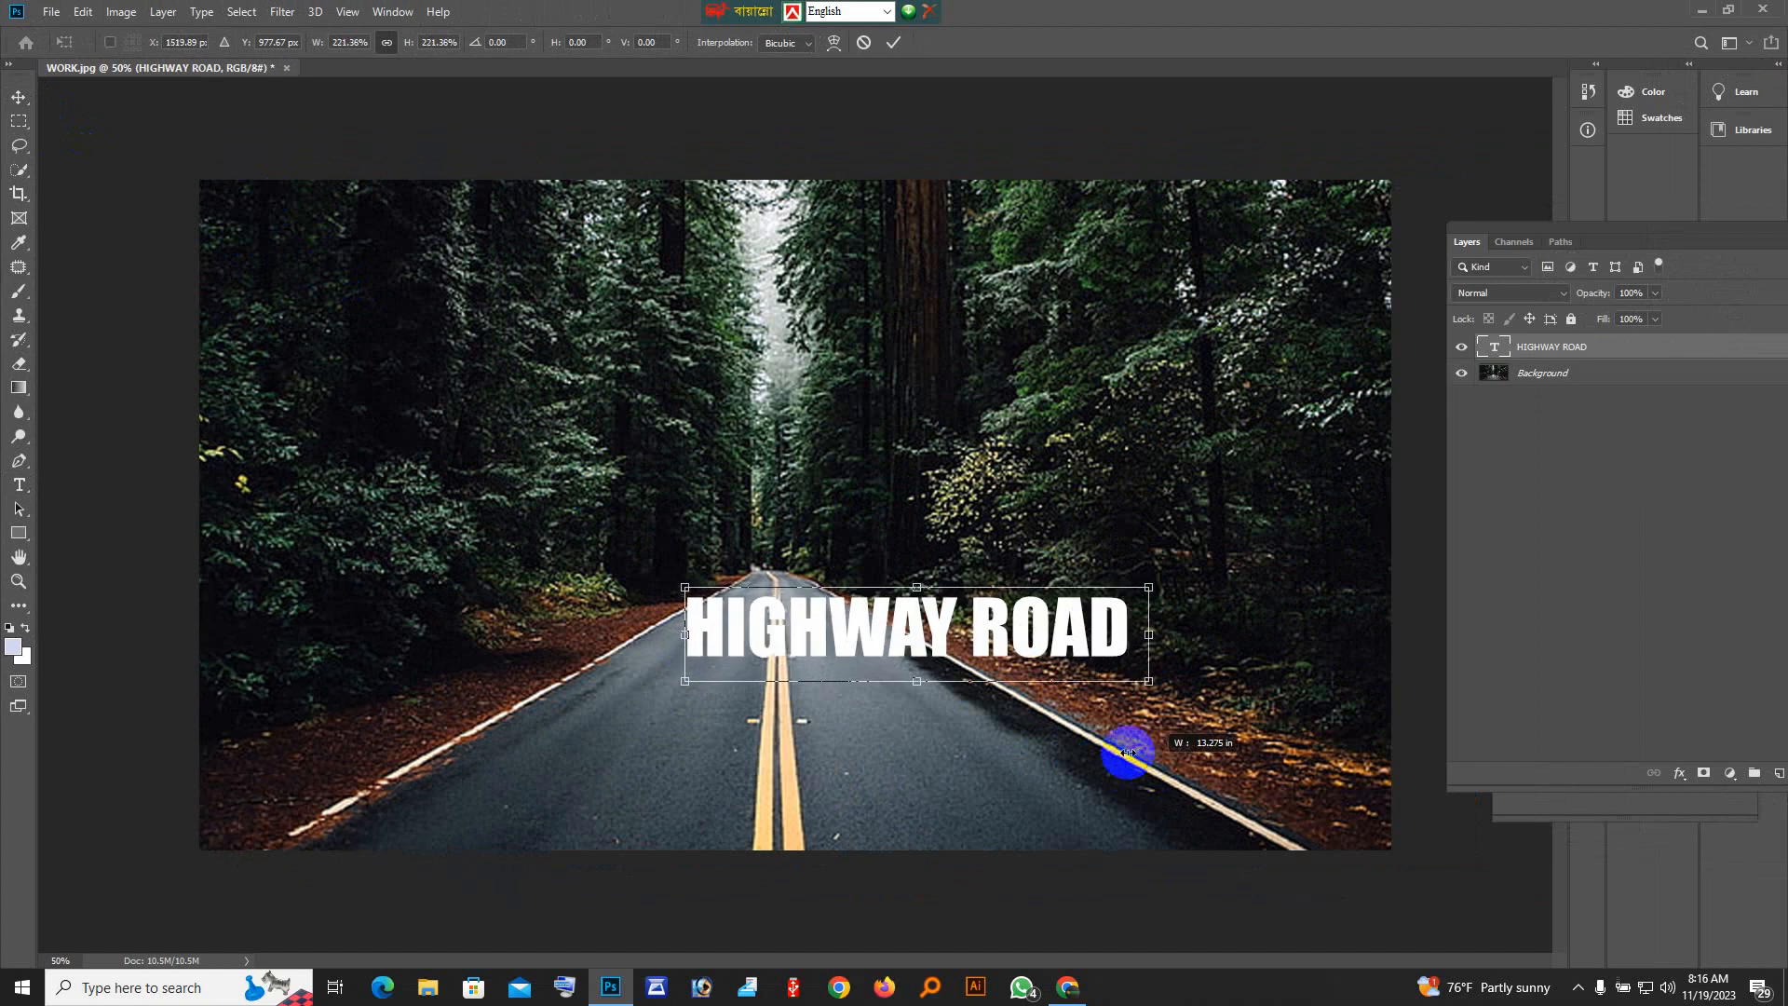
left_click_drag(977, 623, 836, 752)
key("Return")
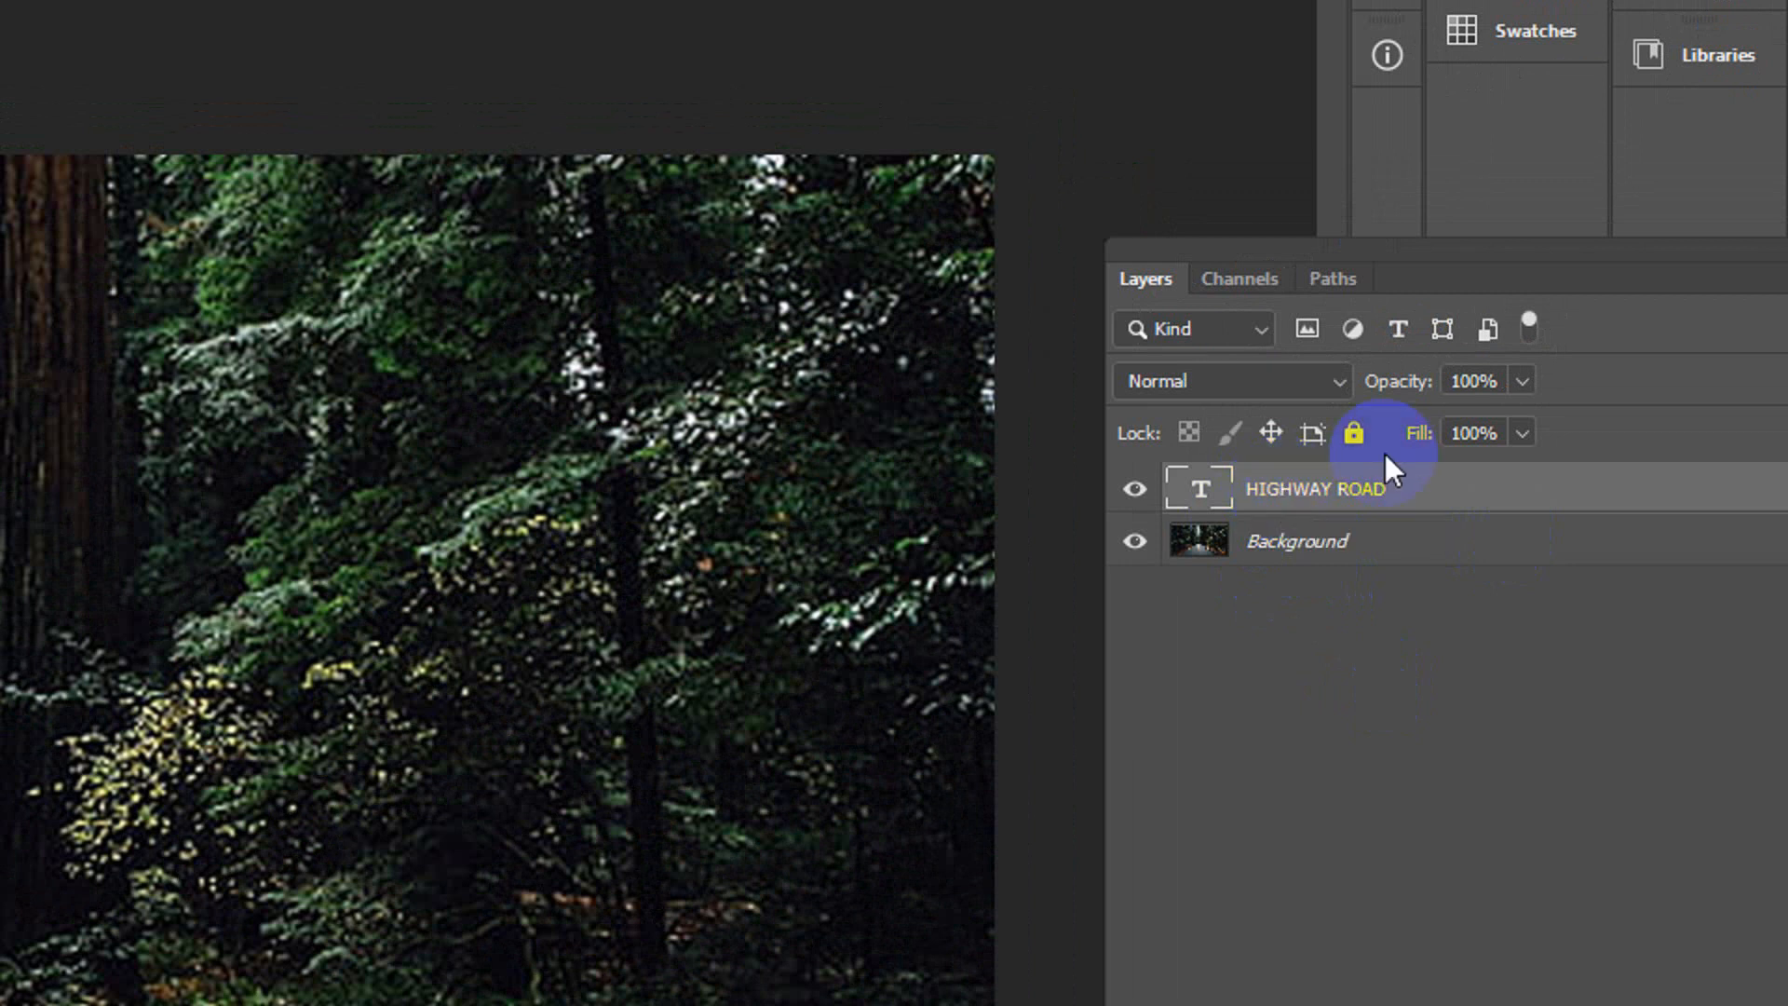
Rasterize the HIGHWAY ROAD text layer and copy its lettering from a selection of the layer's pixels.
right_click(1293, 487)
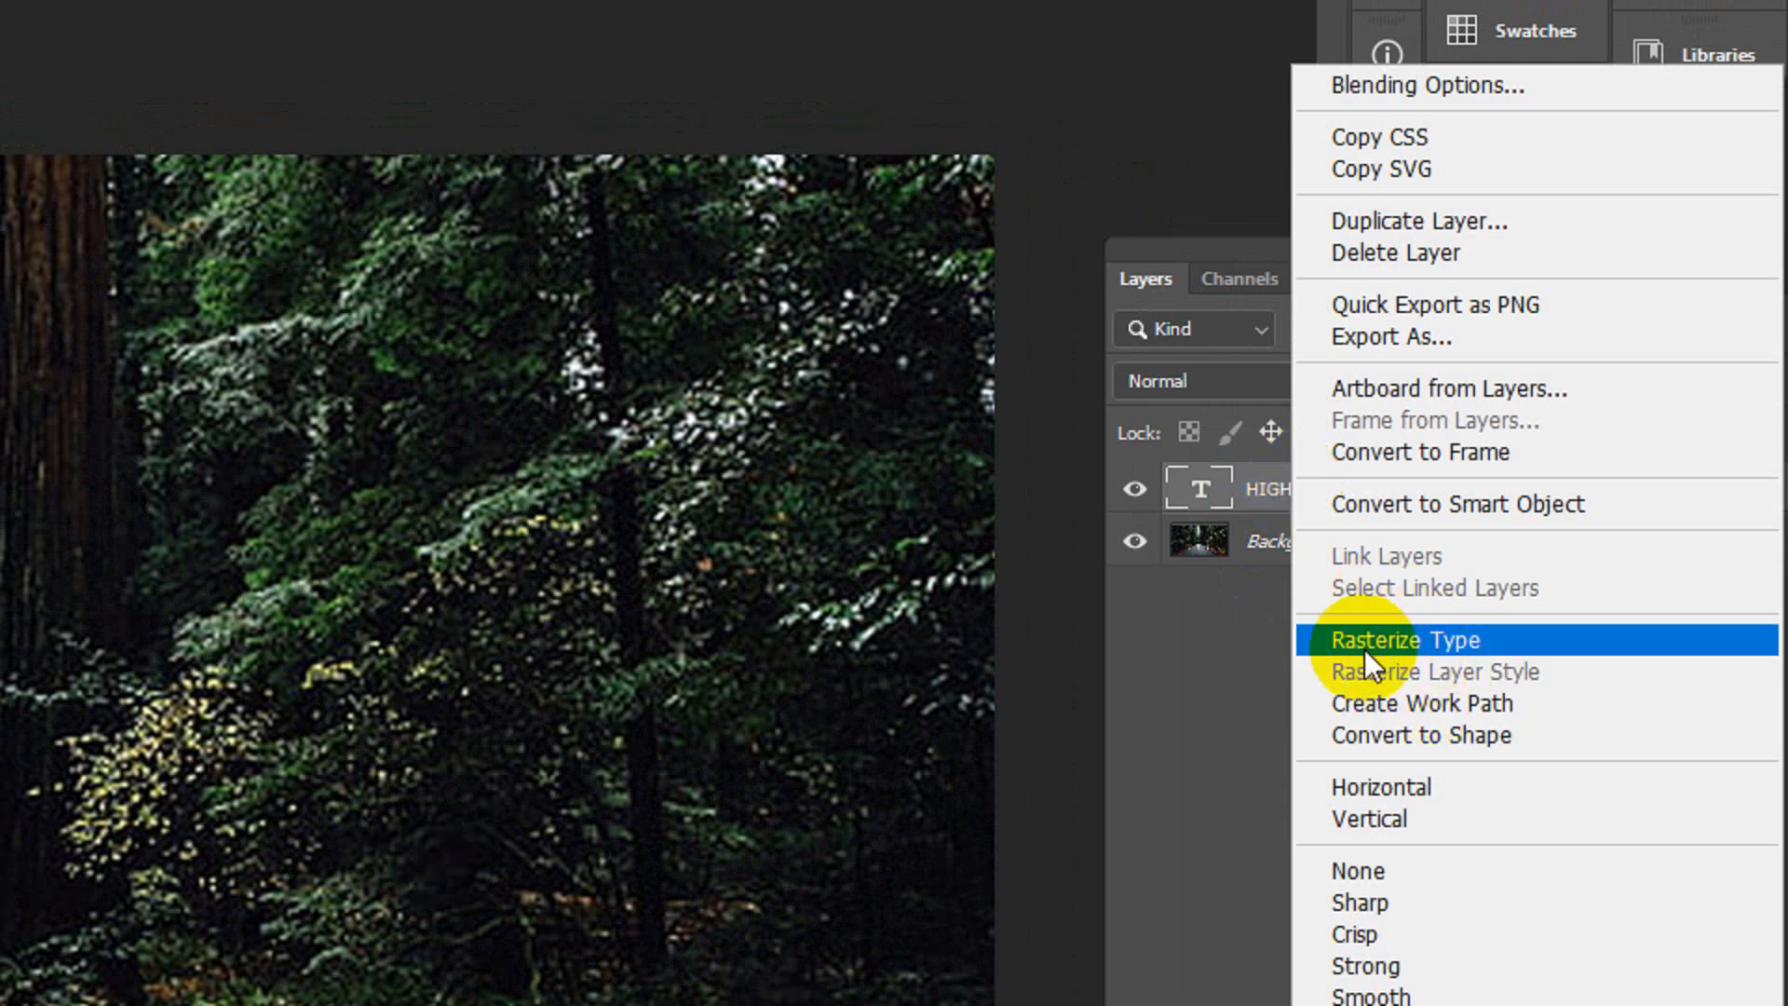
left_click(1416, 638)
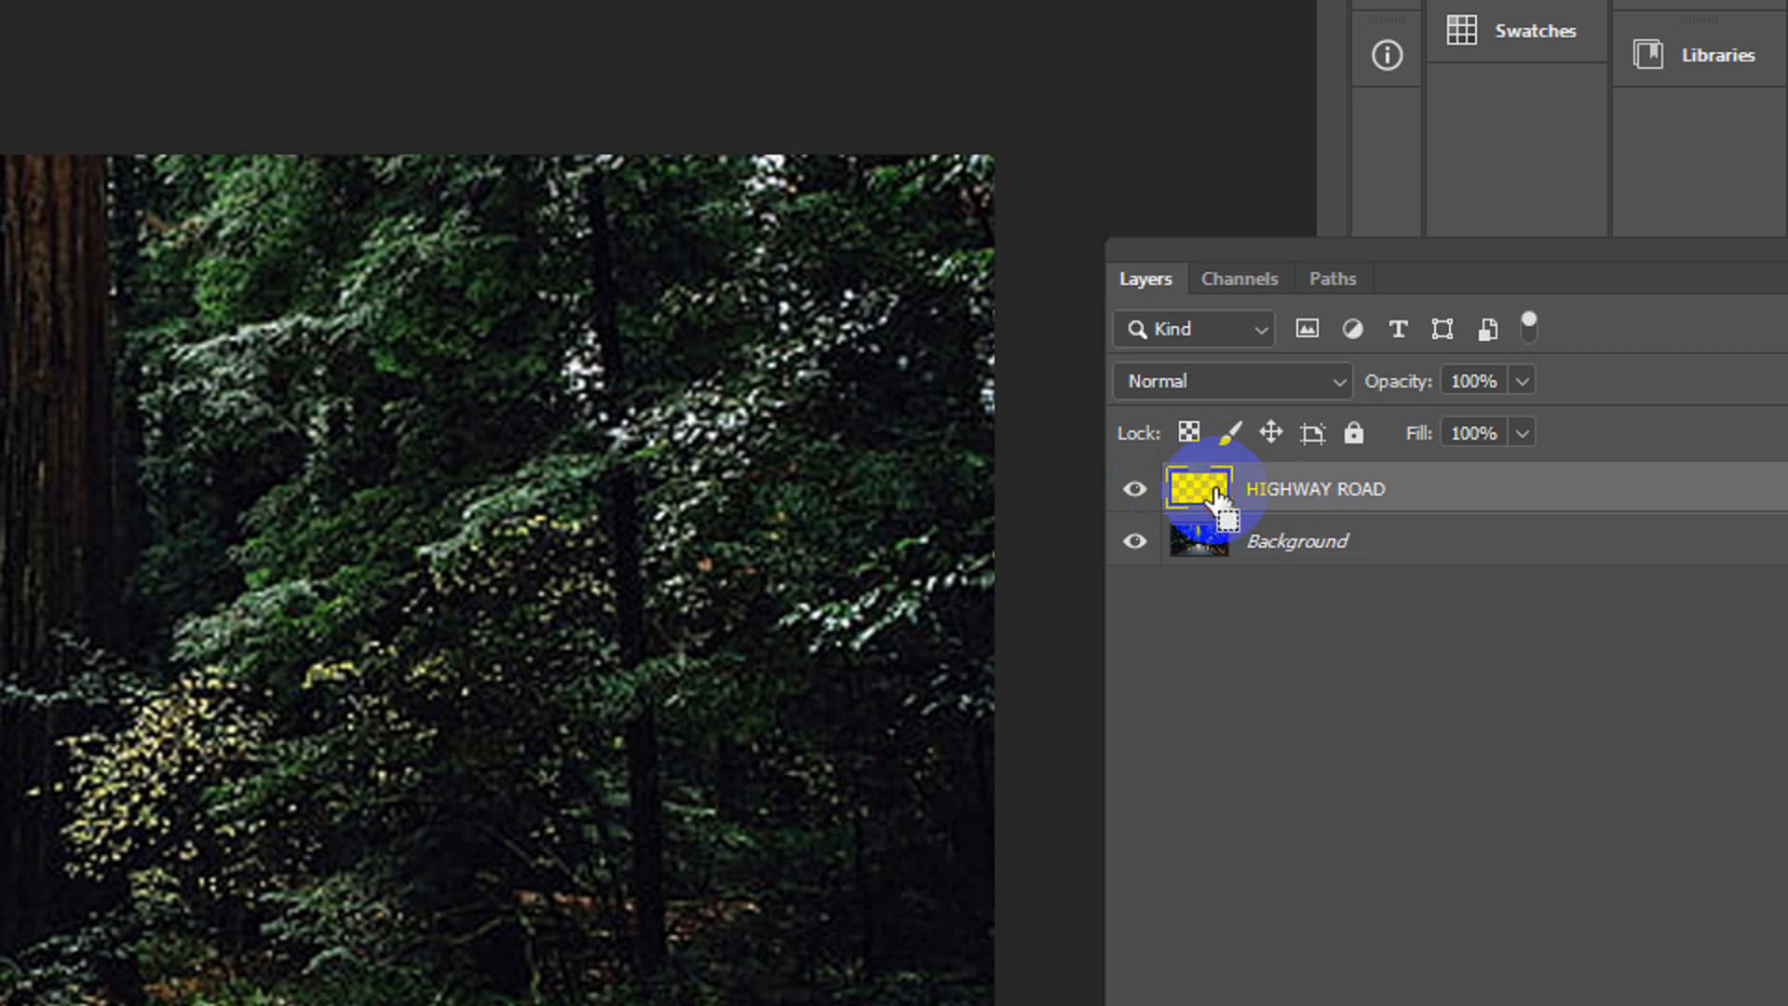
left_click(1217, 500, "ctrl")
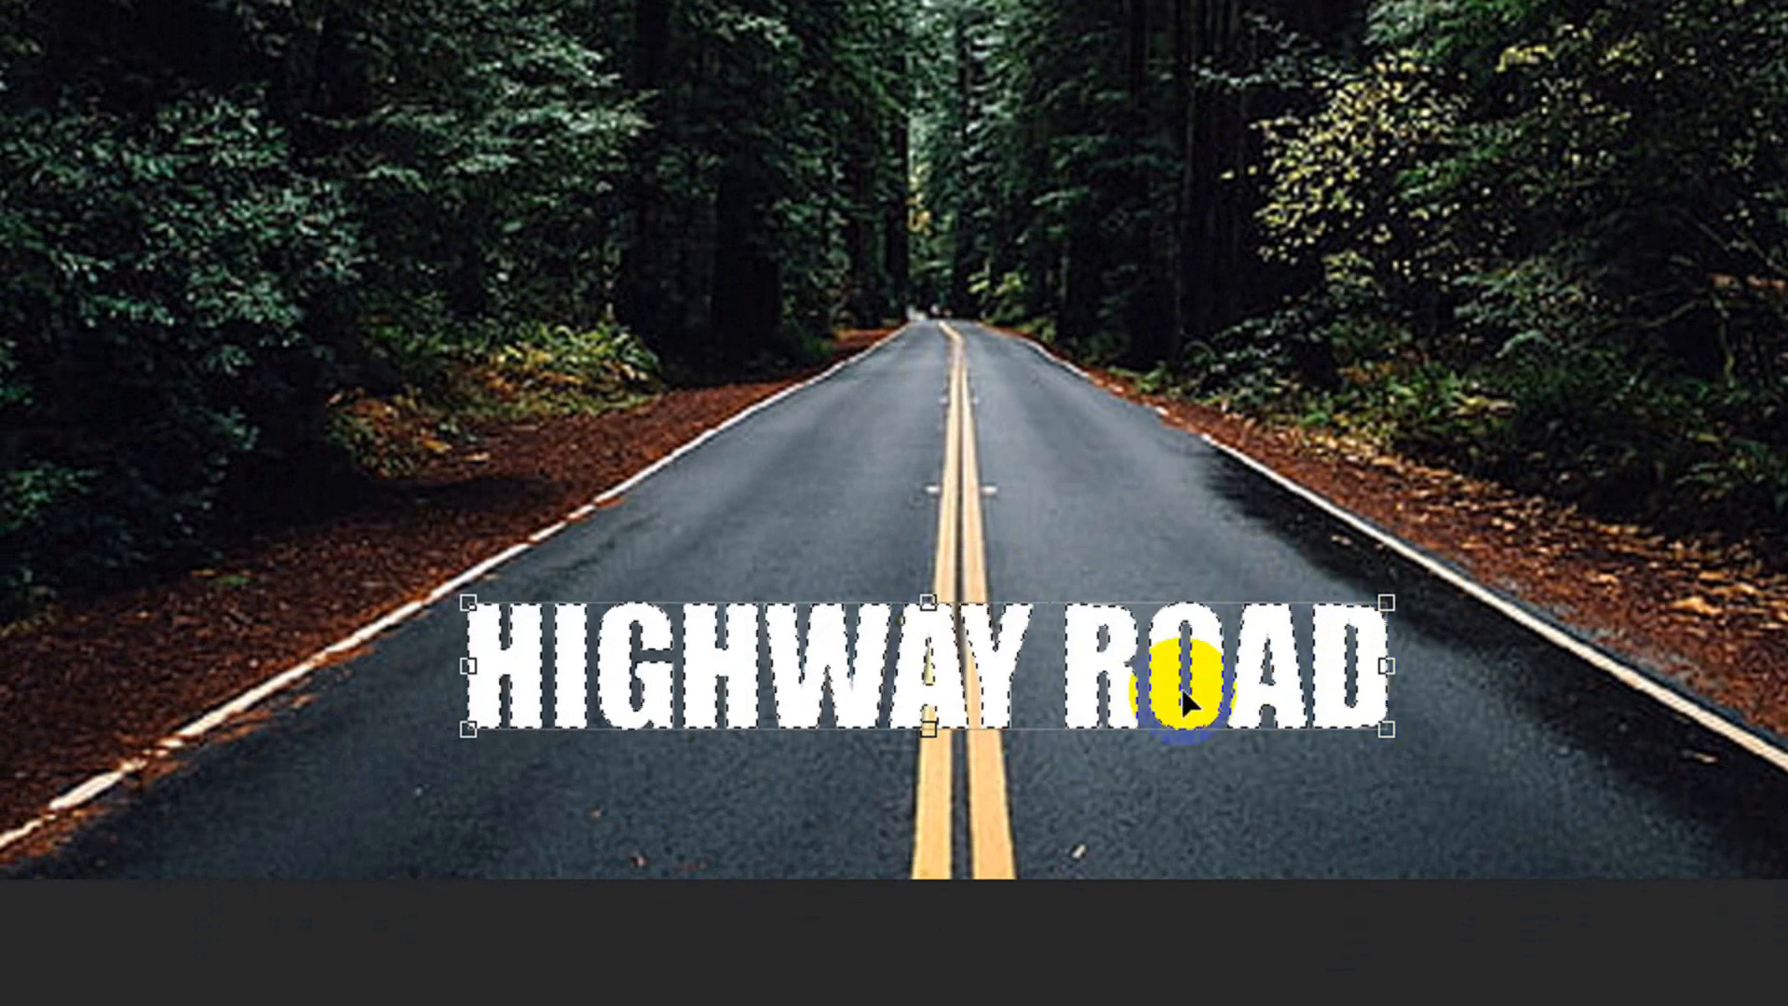
key("ctrl+c")
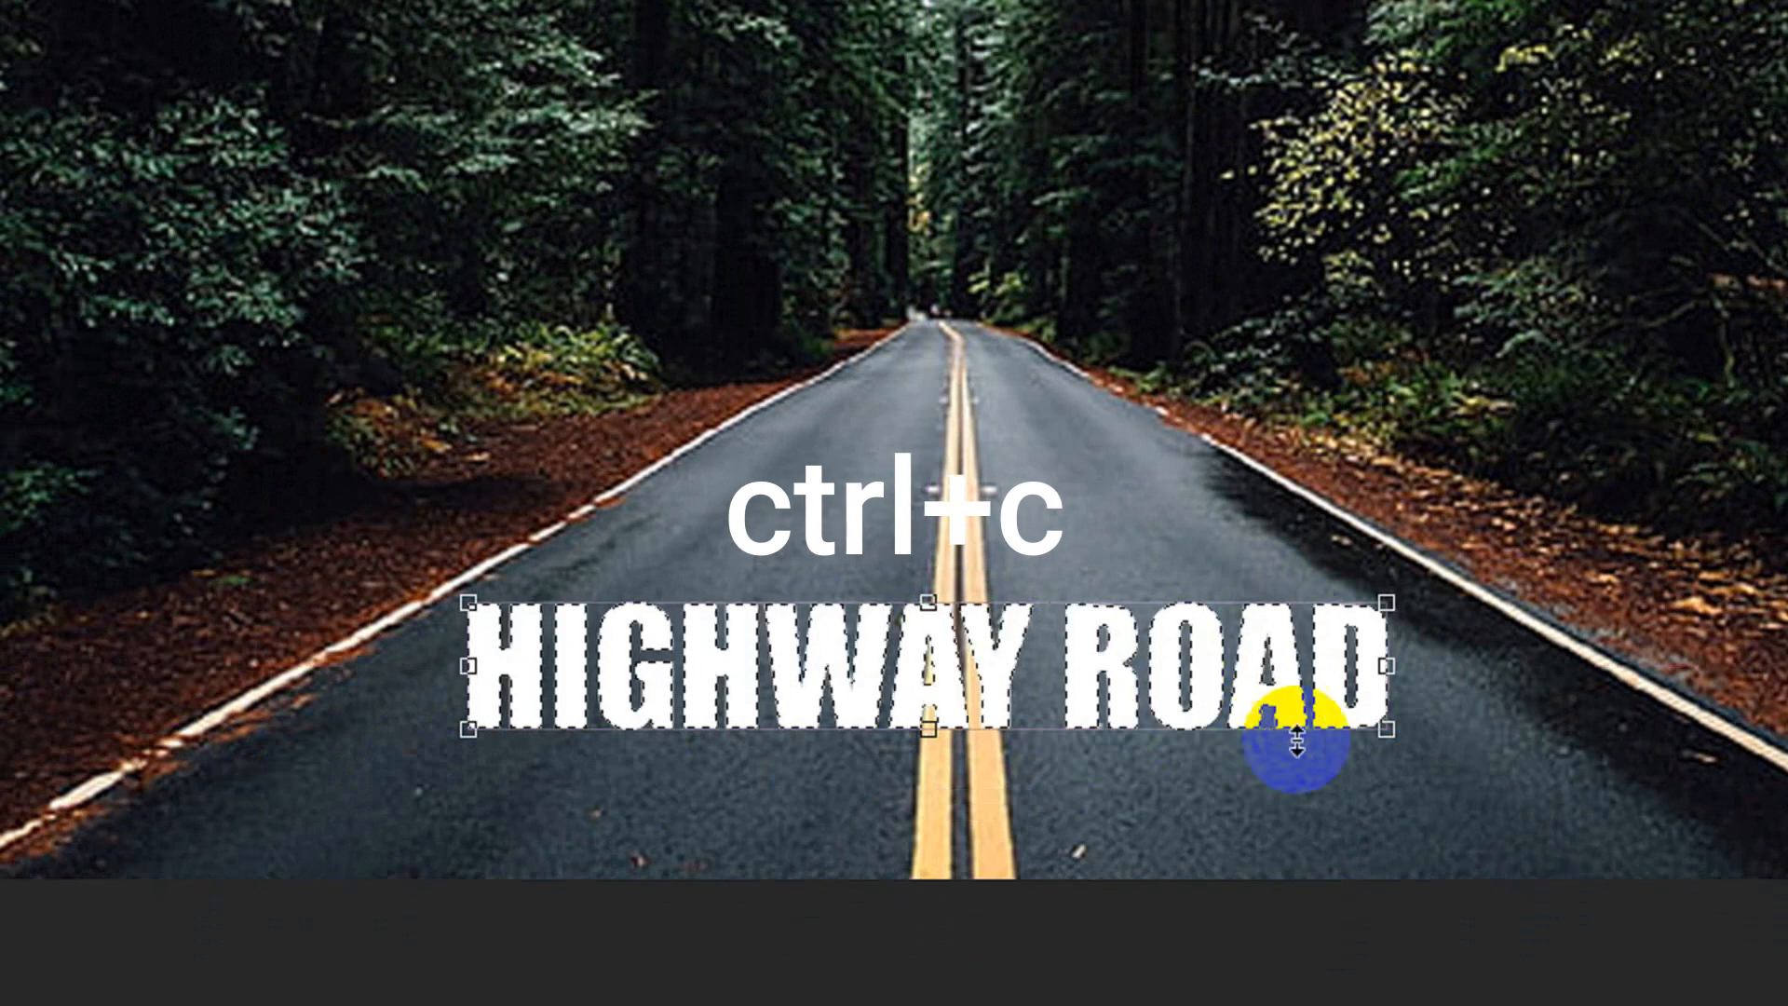
key("ctrl+d")
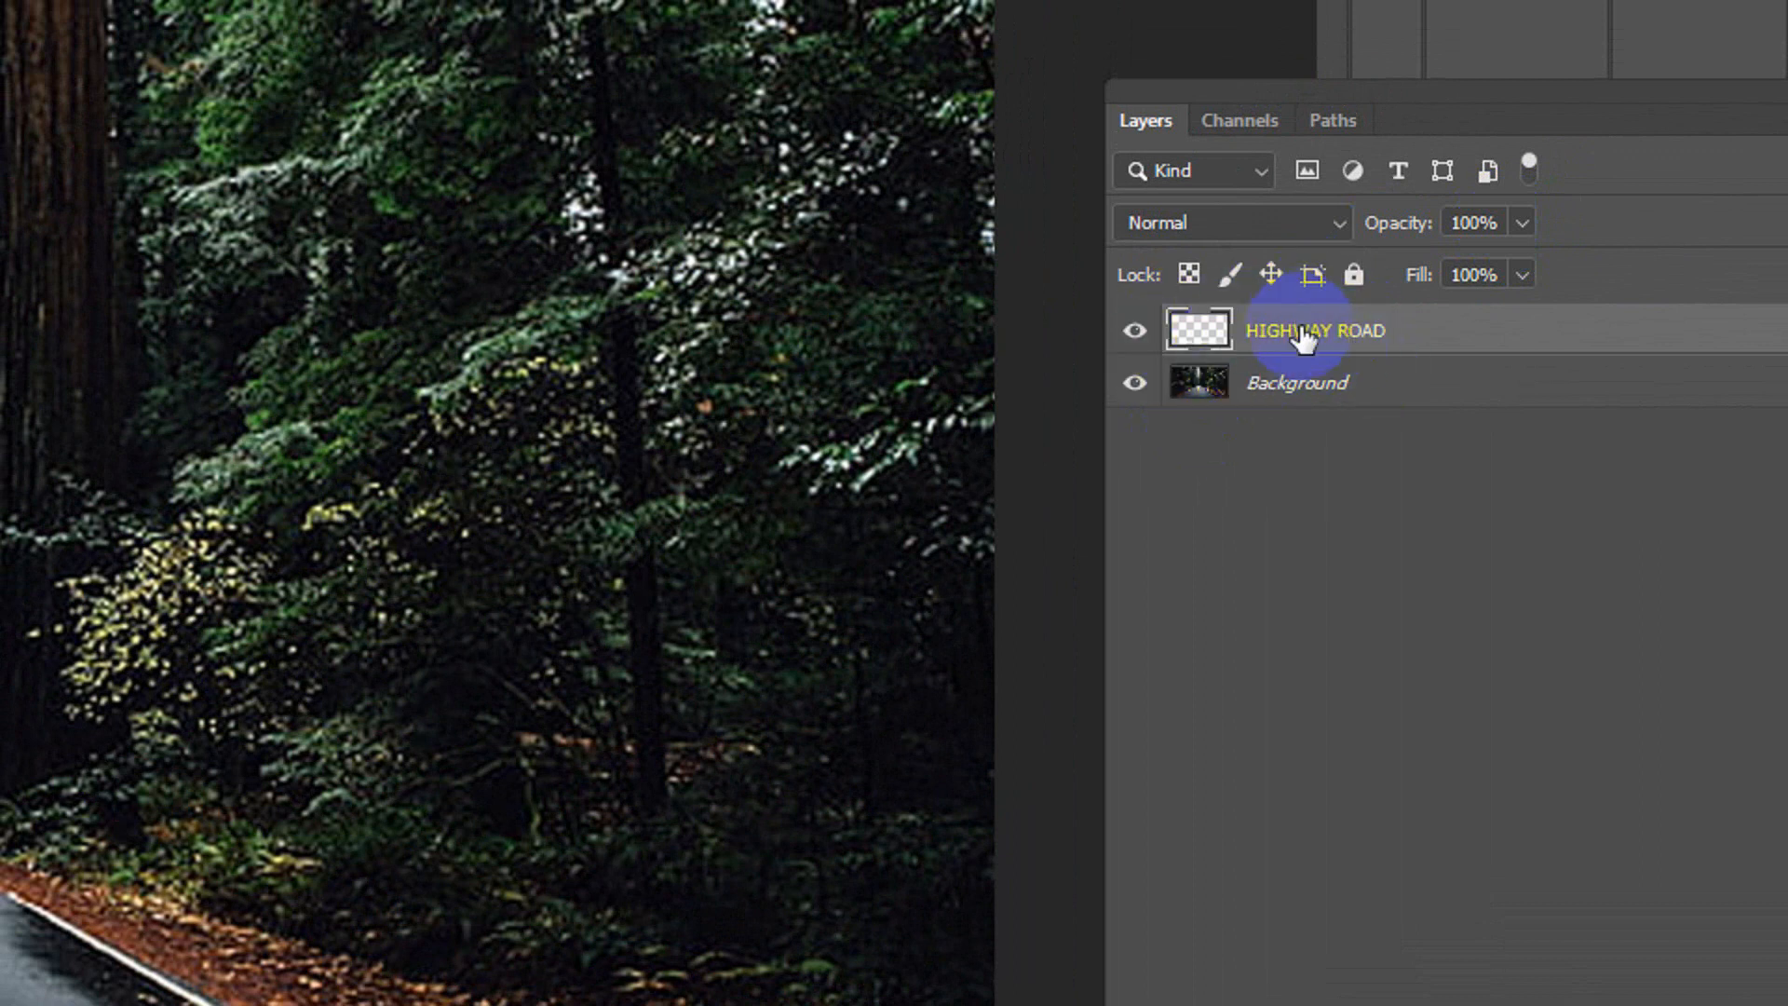
Hide the HIGHWAY ROAD layer and add a new empty layer above it.
left_click(1134, 330)
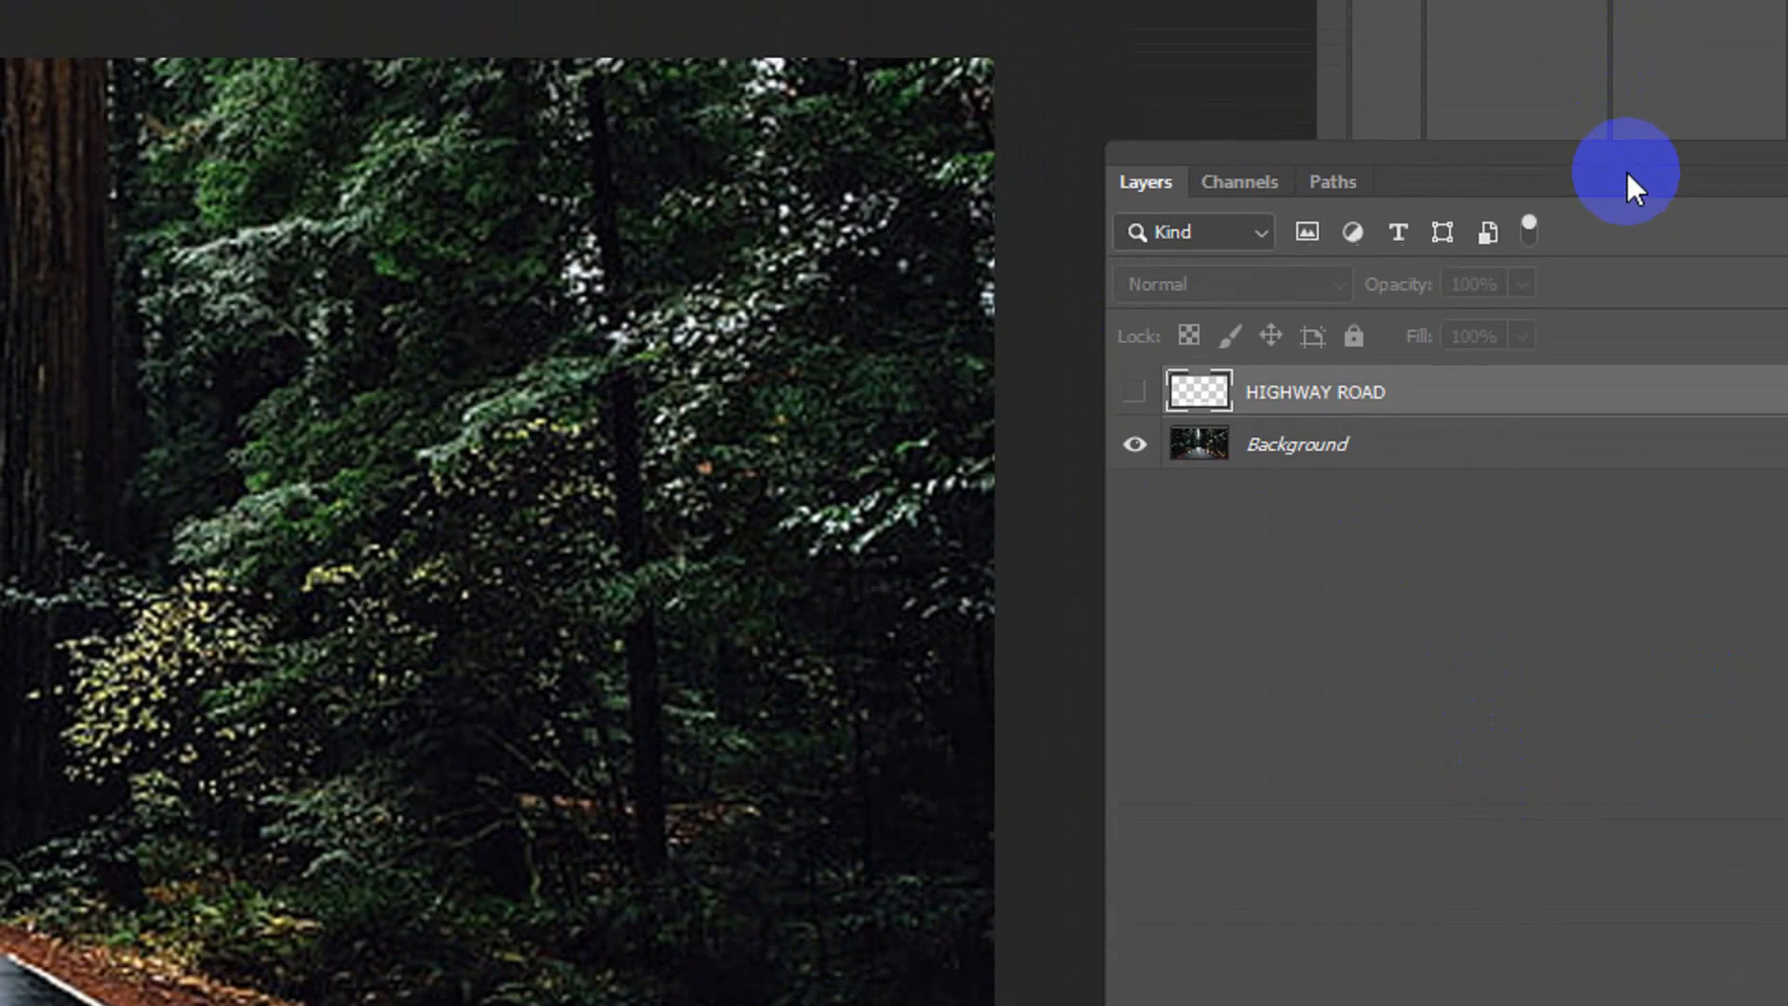
left_click_drag(1627, 153, 1267, 152)
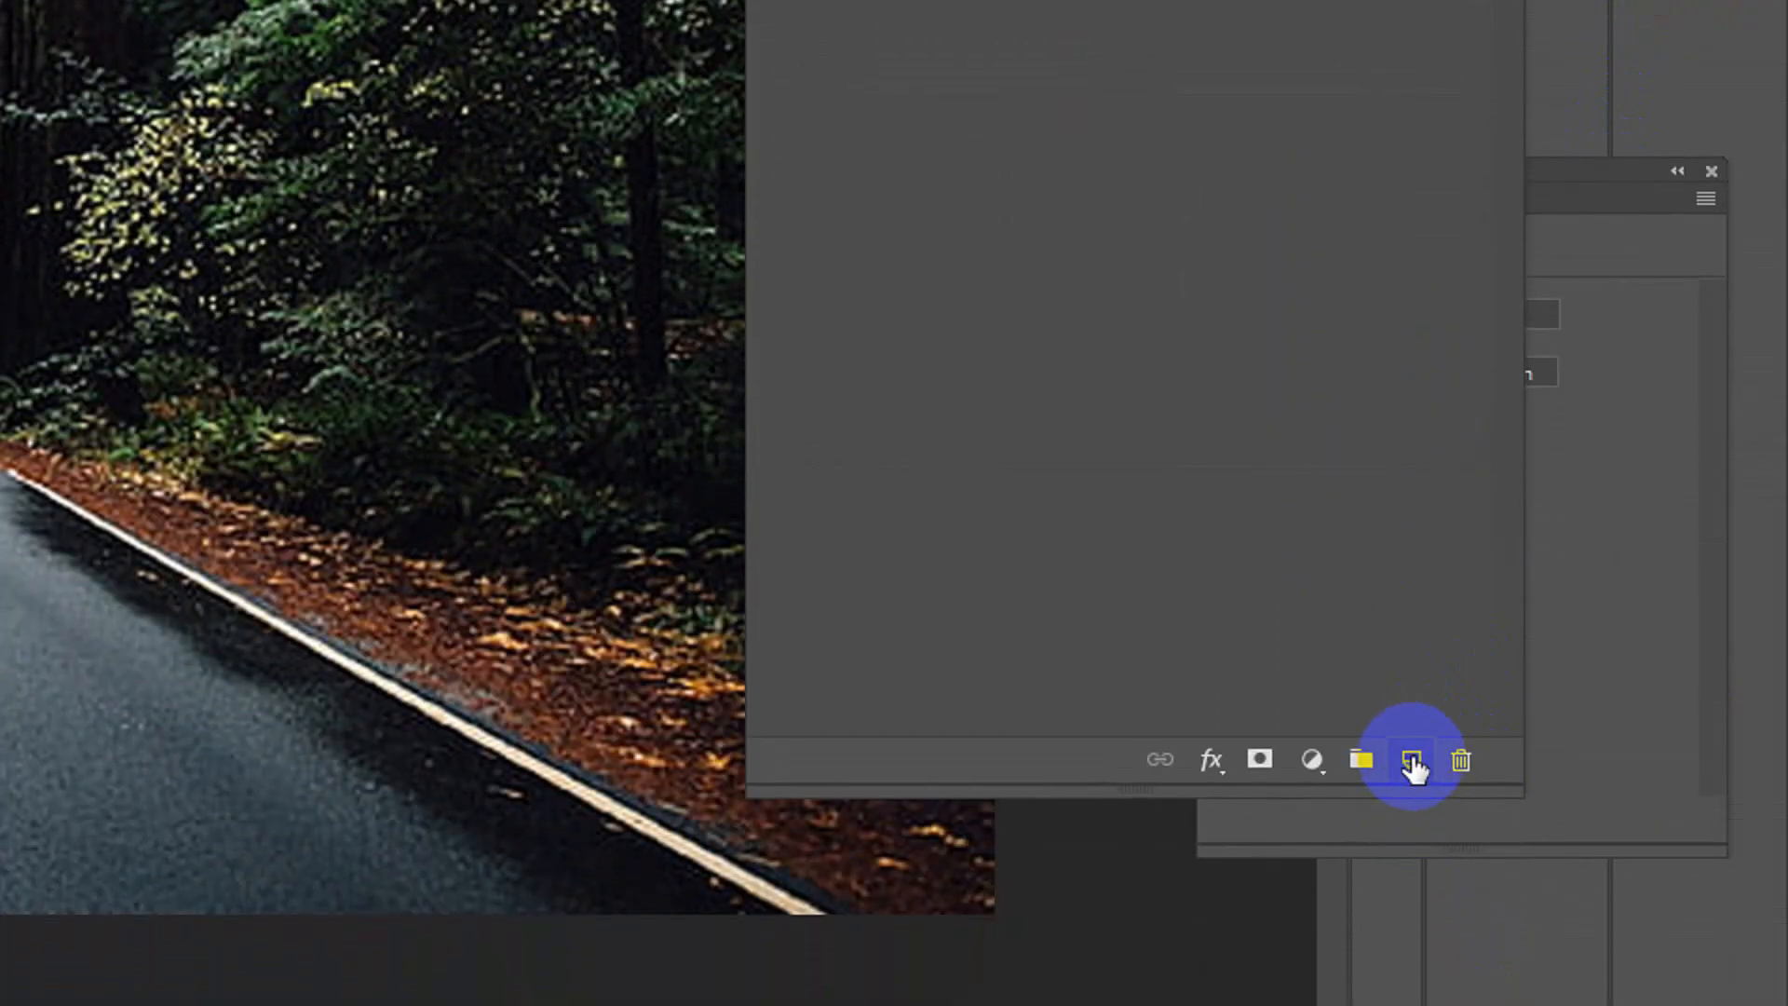
left_click(1413, 764)
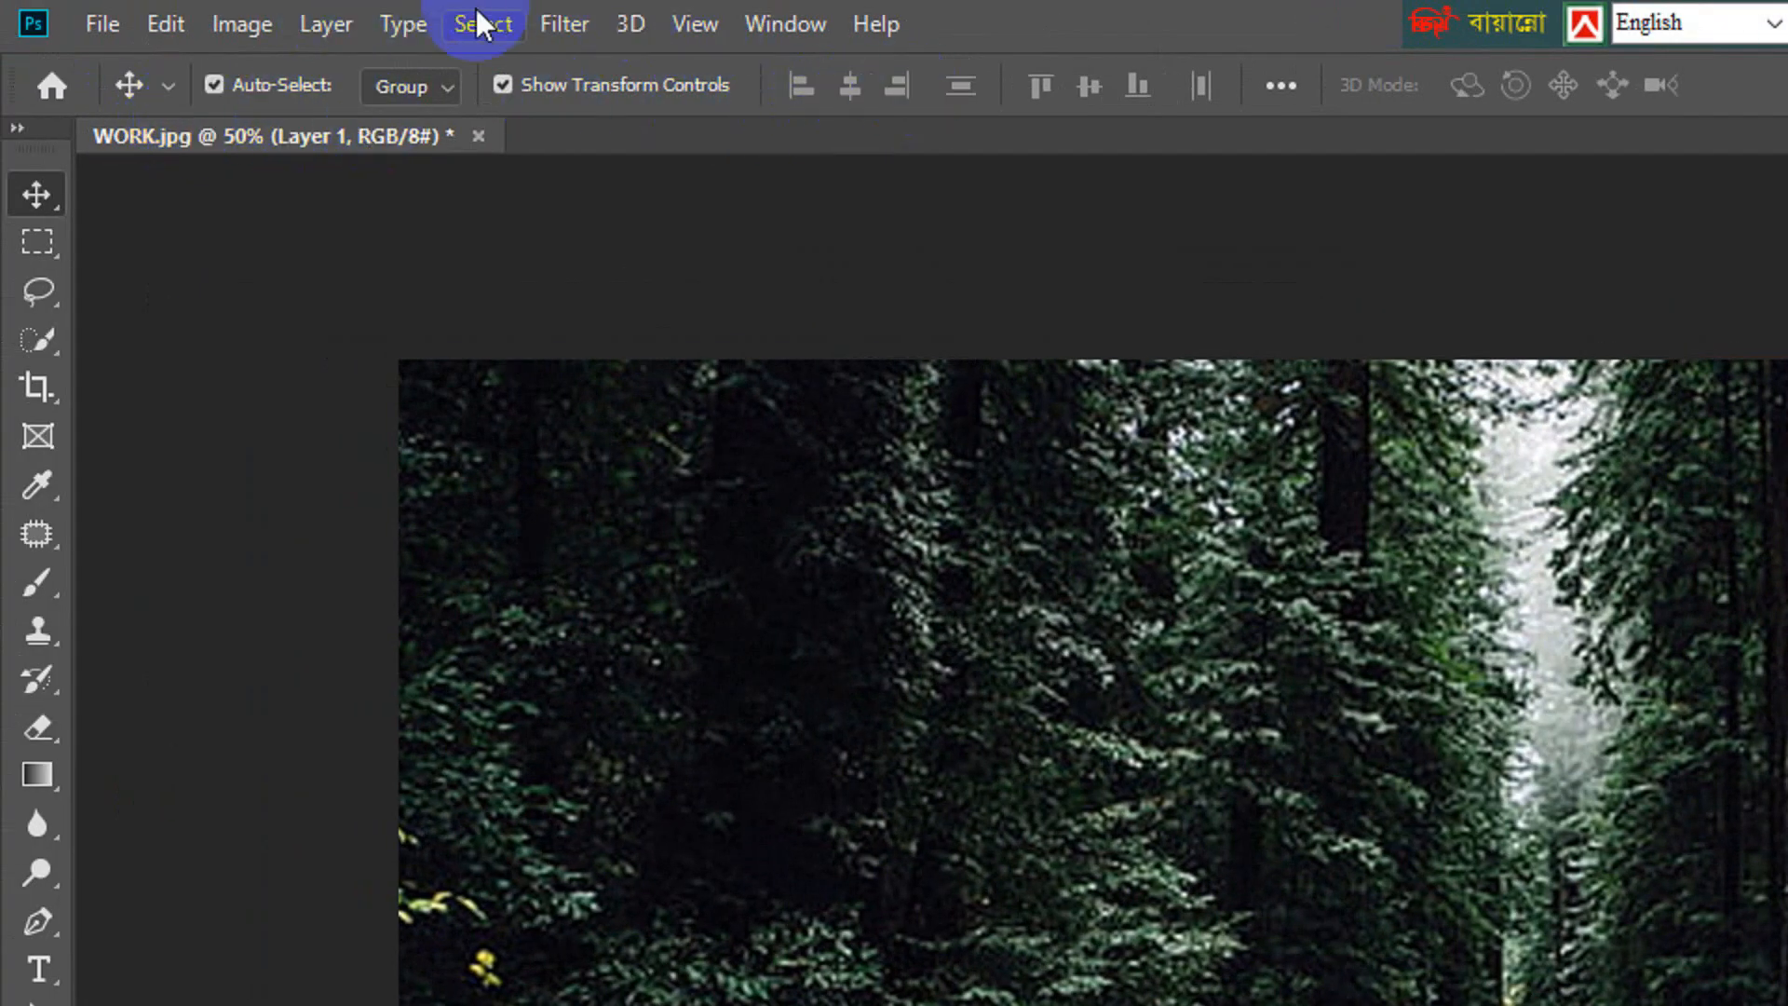
Start the Vanishing Point filter and create a four-corner perspective plane that follows the road's edges.
left_click(572, 16)
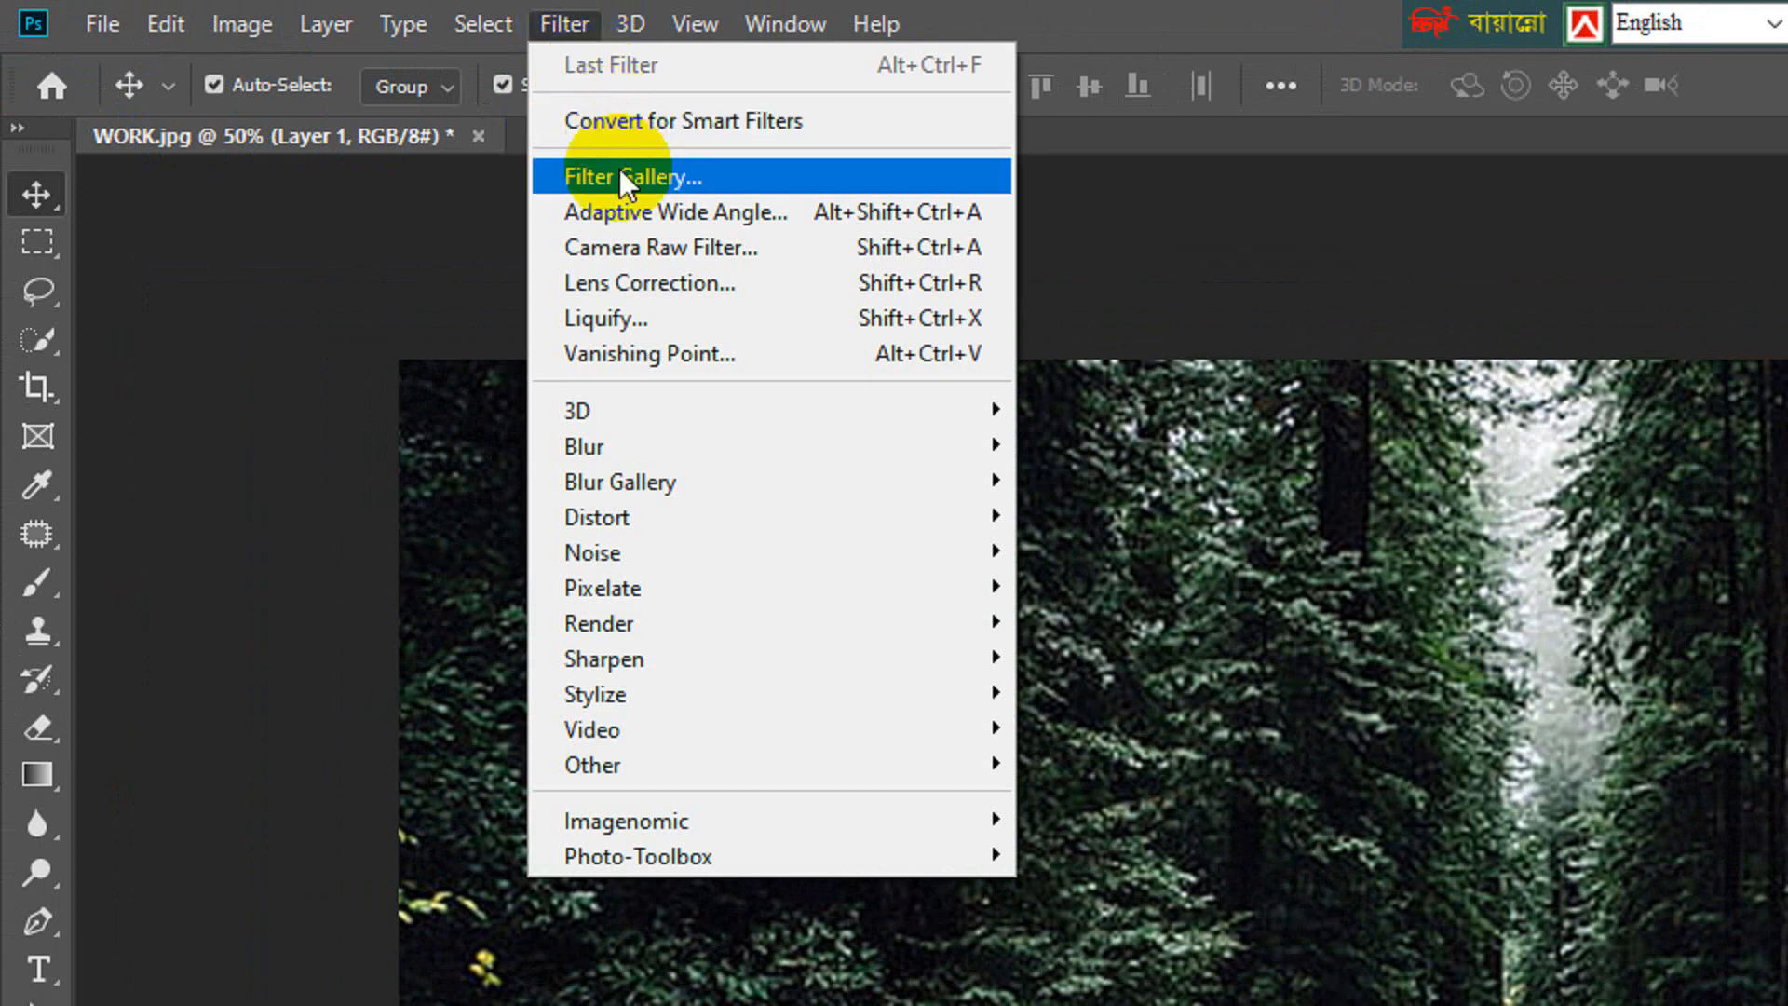
left_click(684, 359)
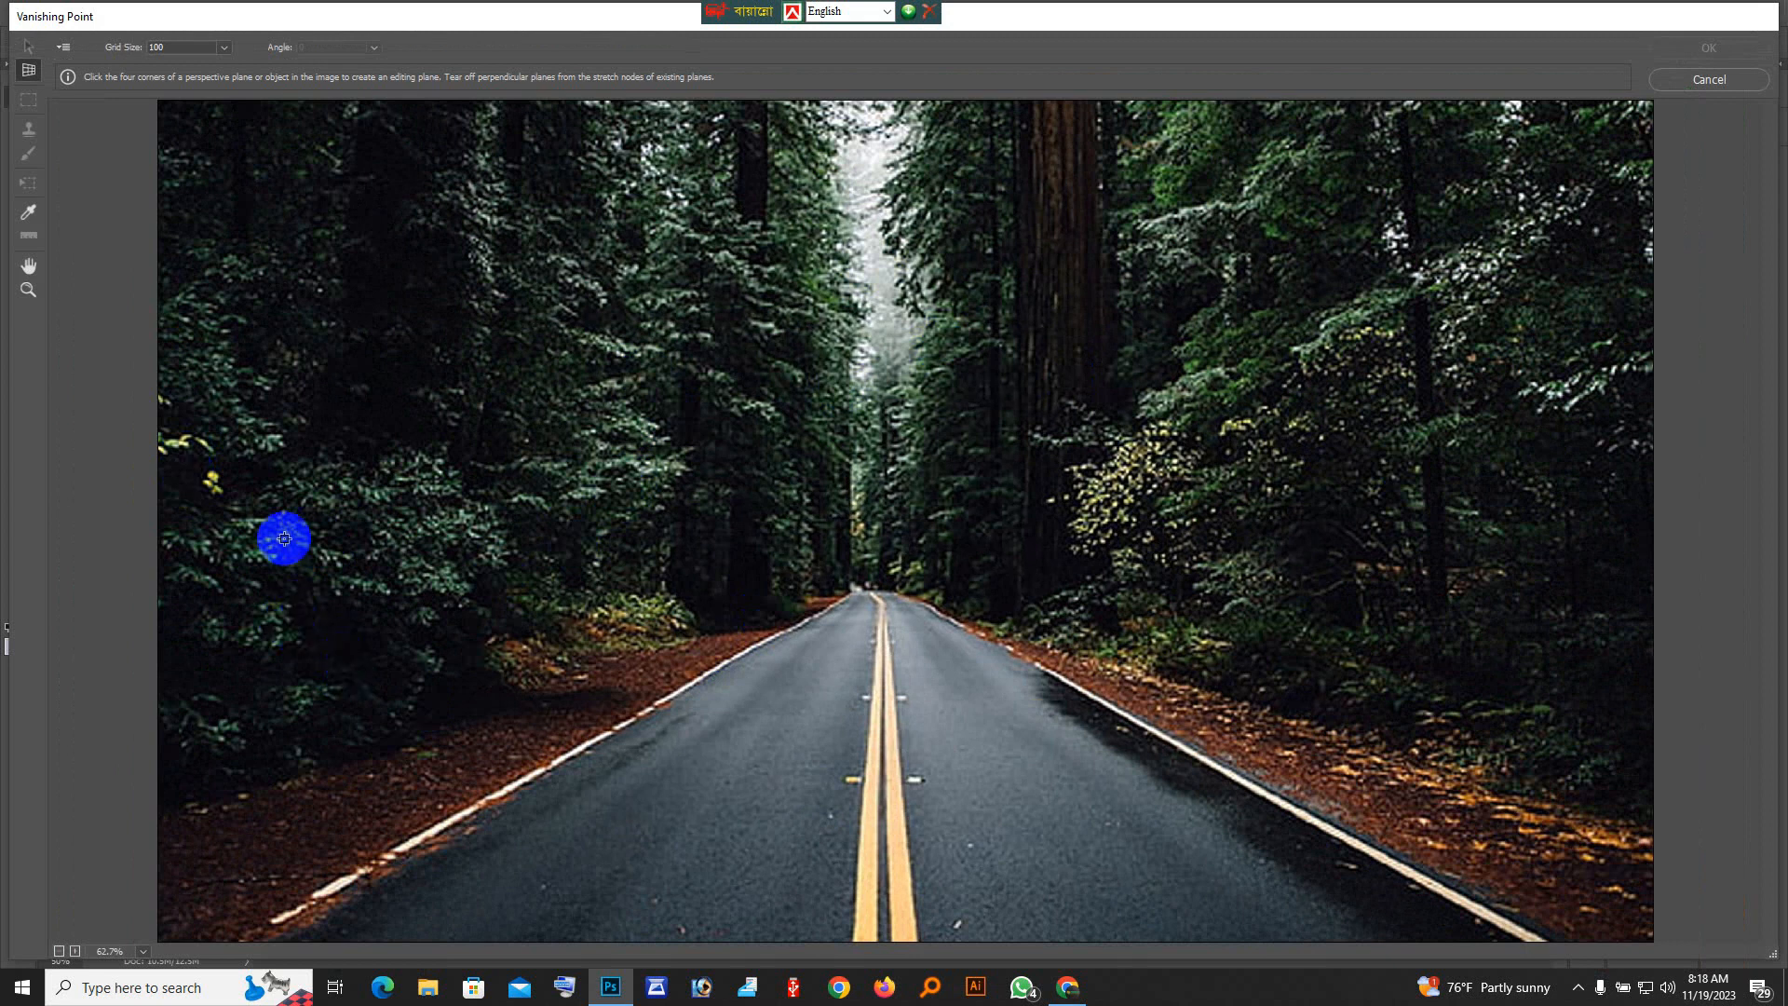
left_click(838, 612)
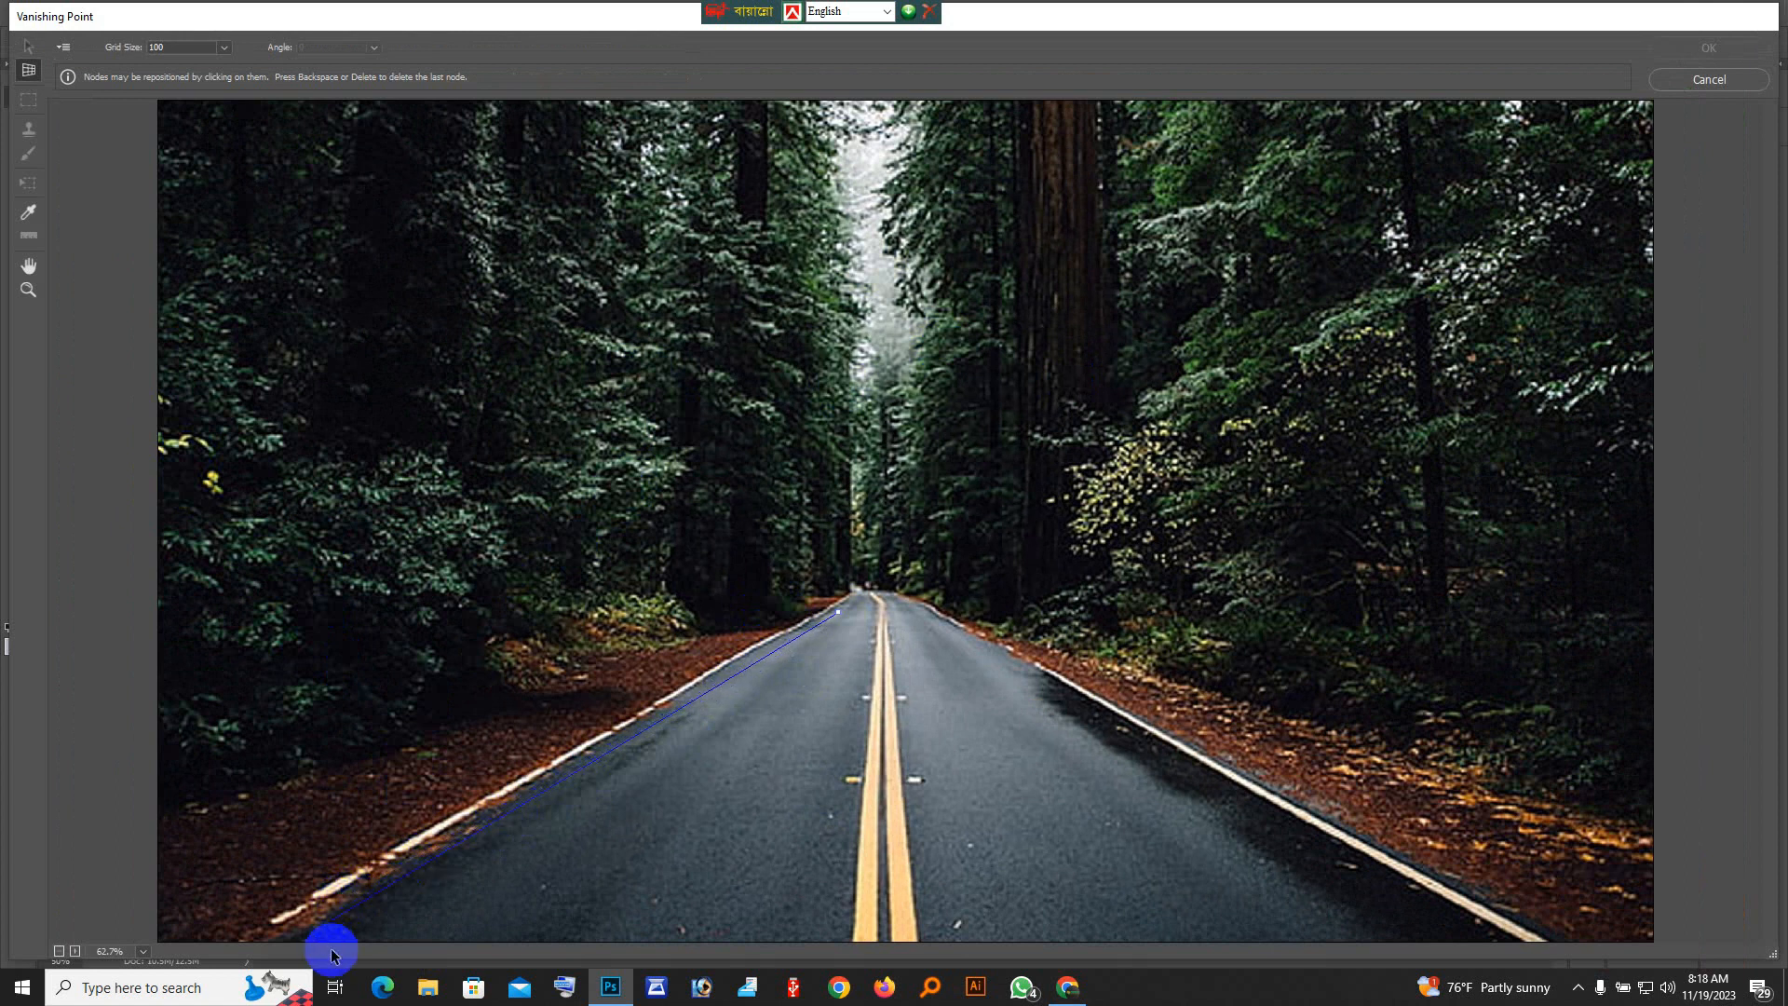
left_click(356, 902)
left_click(1413, 896)
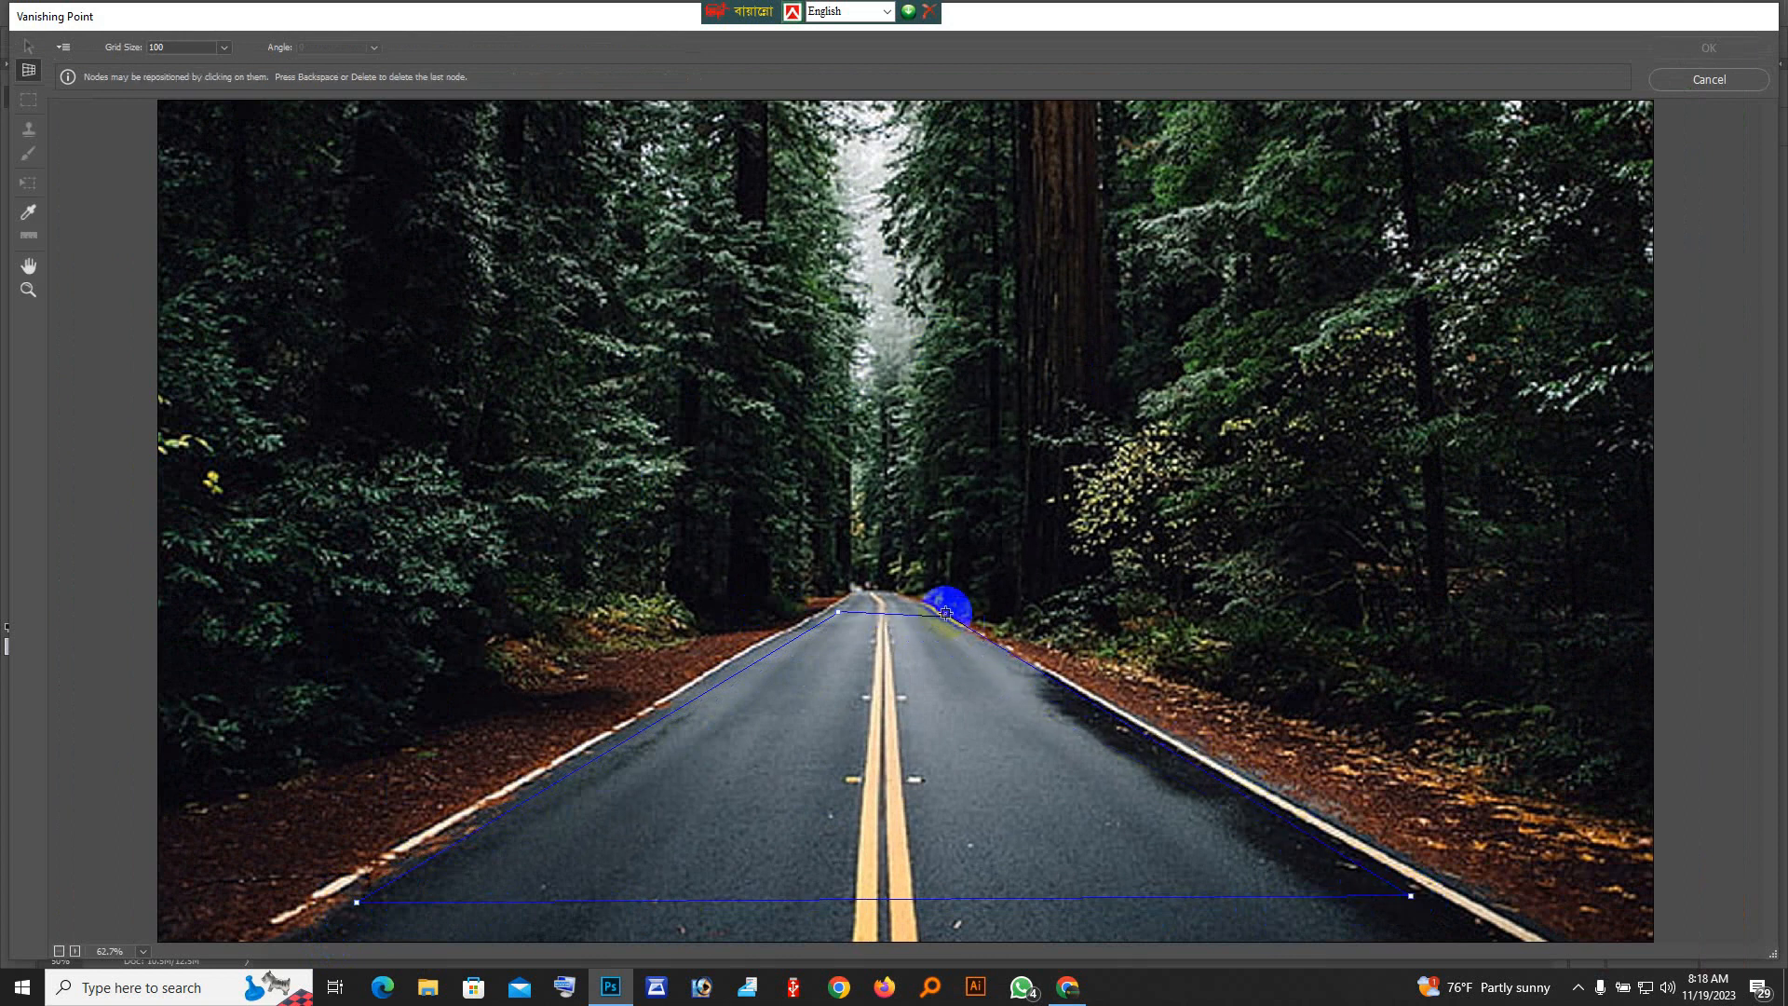
left_click(916, 606)
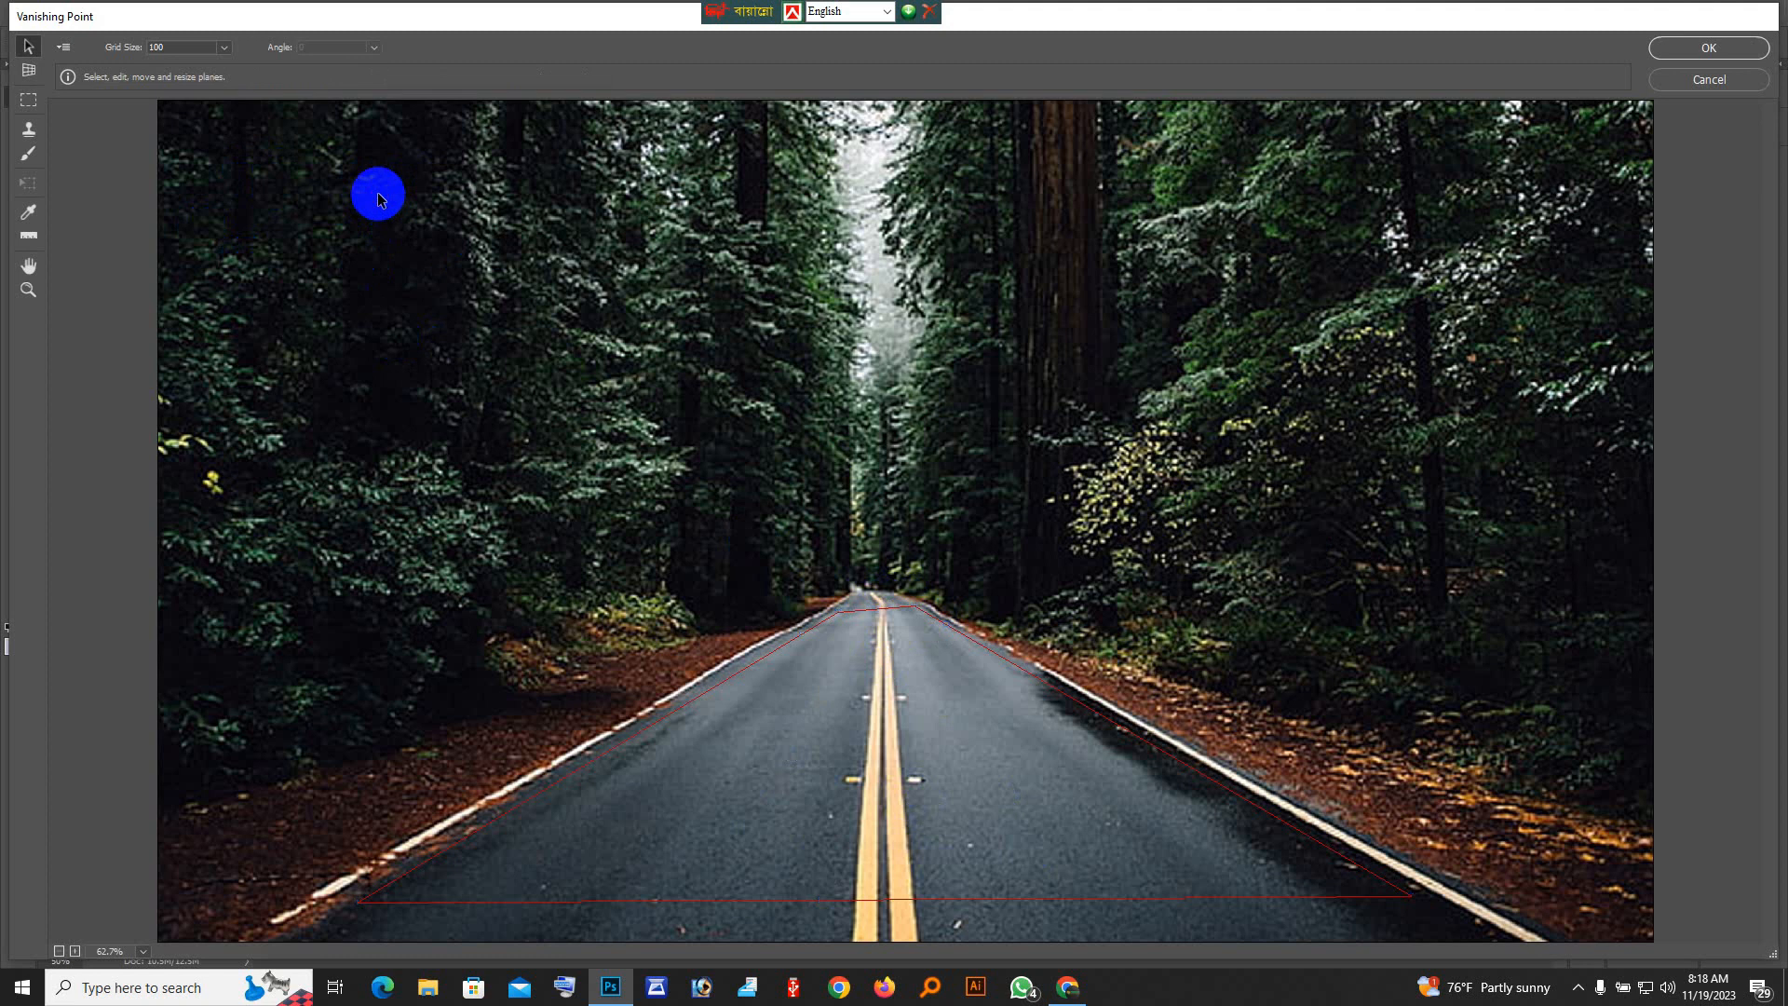
Paste the copied lettering into Vanishing Point and move it down over the trees.
key("ctrl+v")
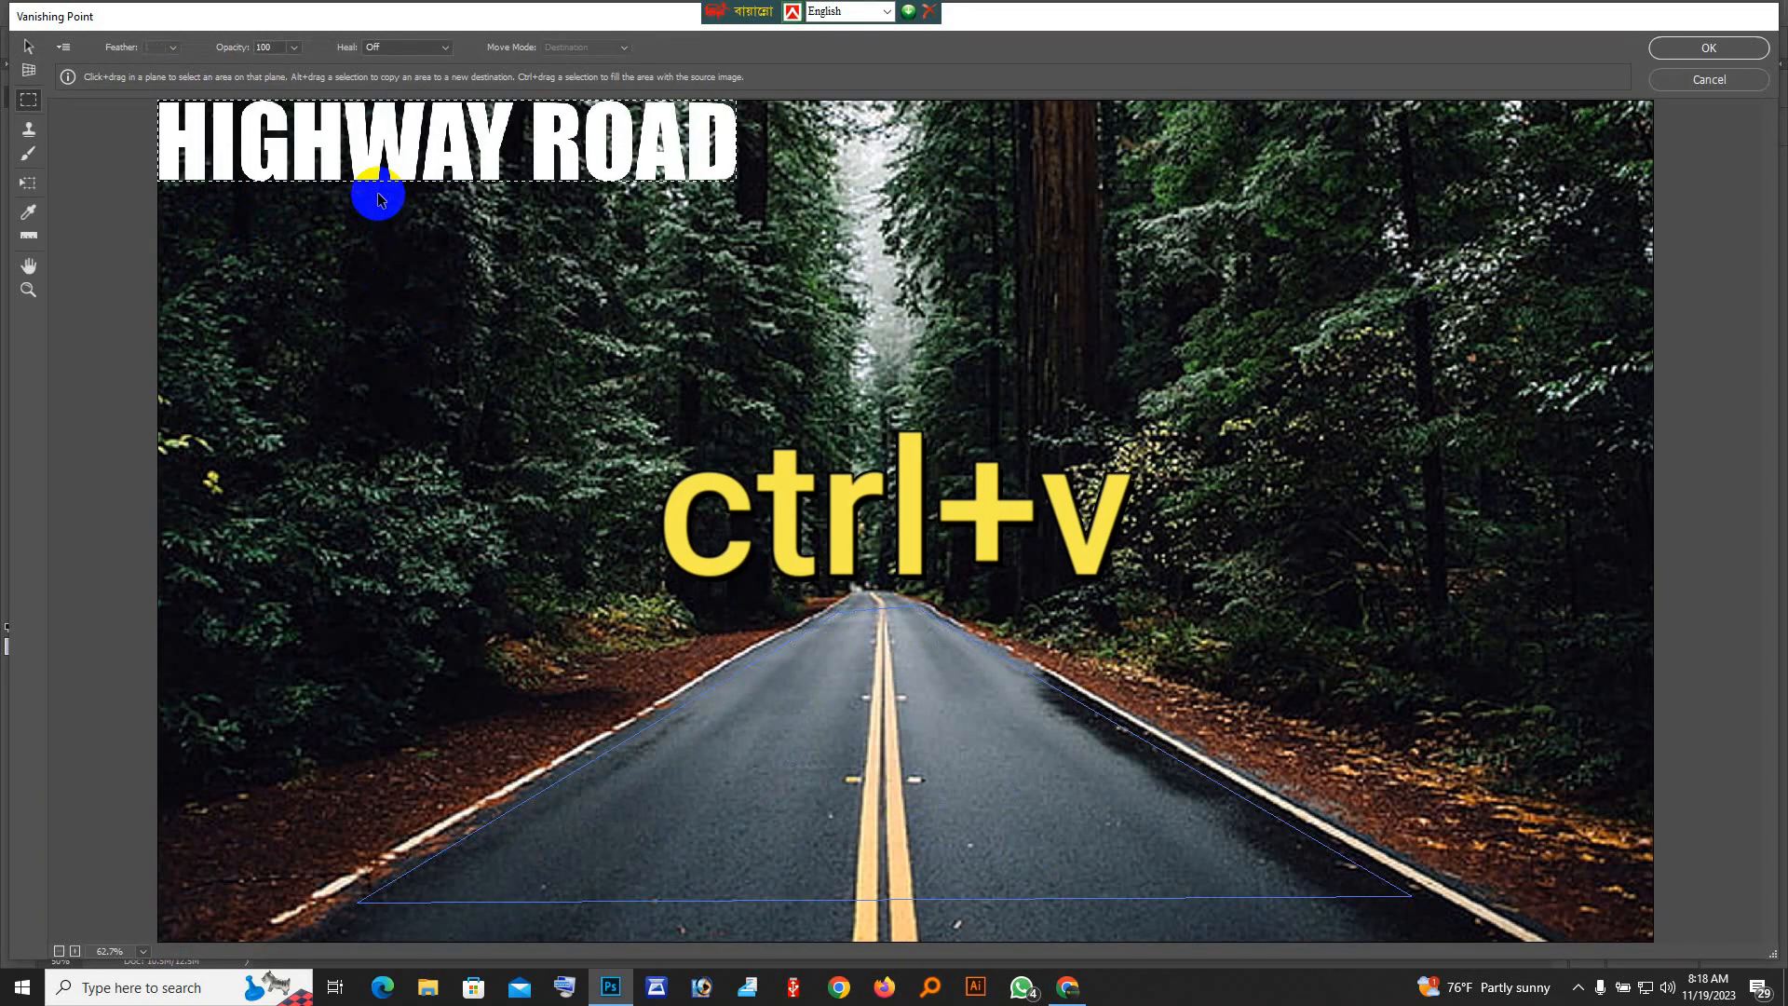
left_click_drag(444, 142, 474, 219)
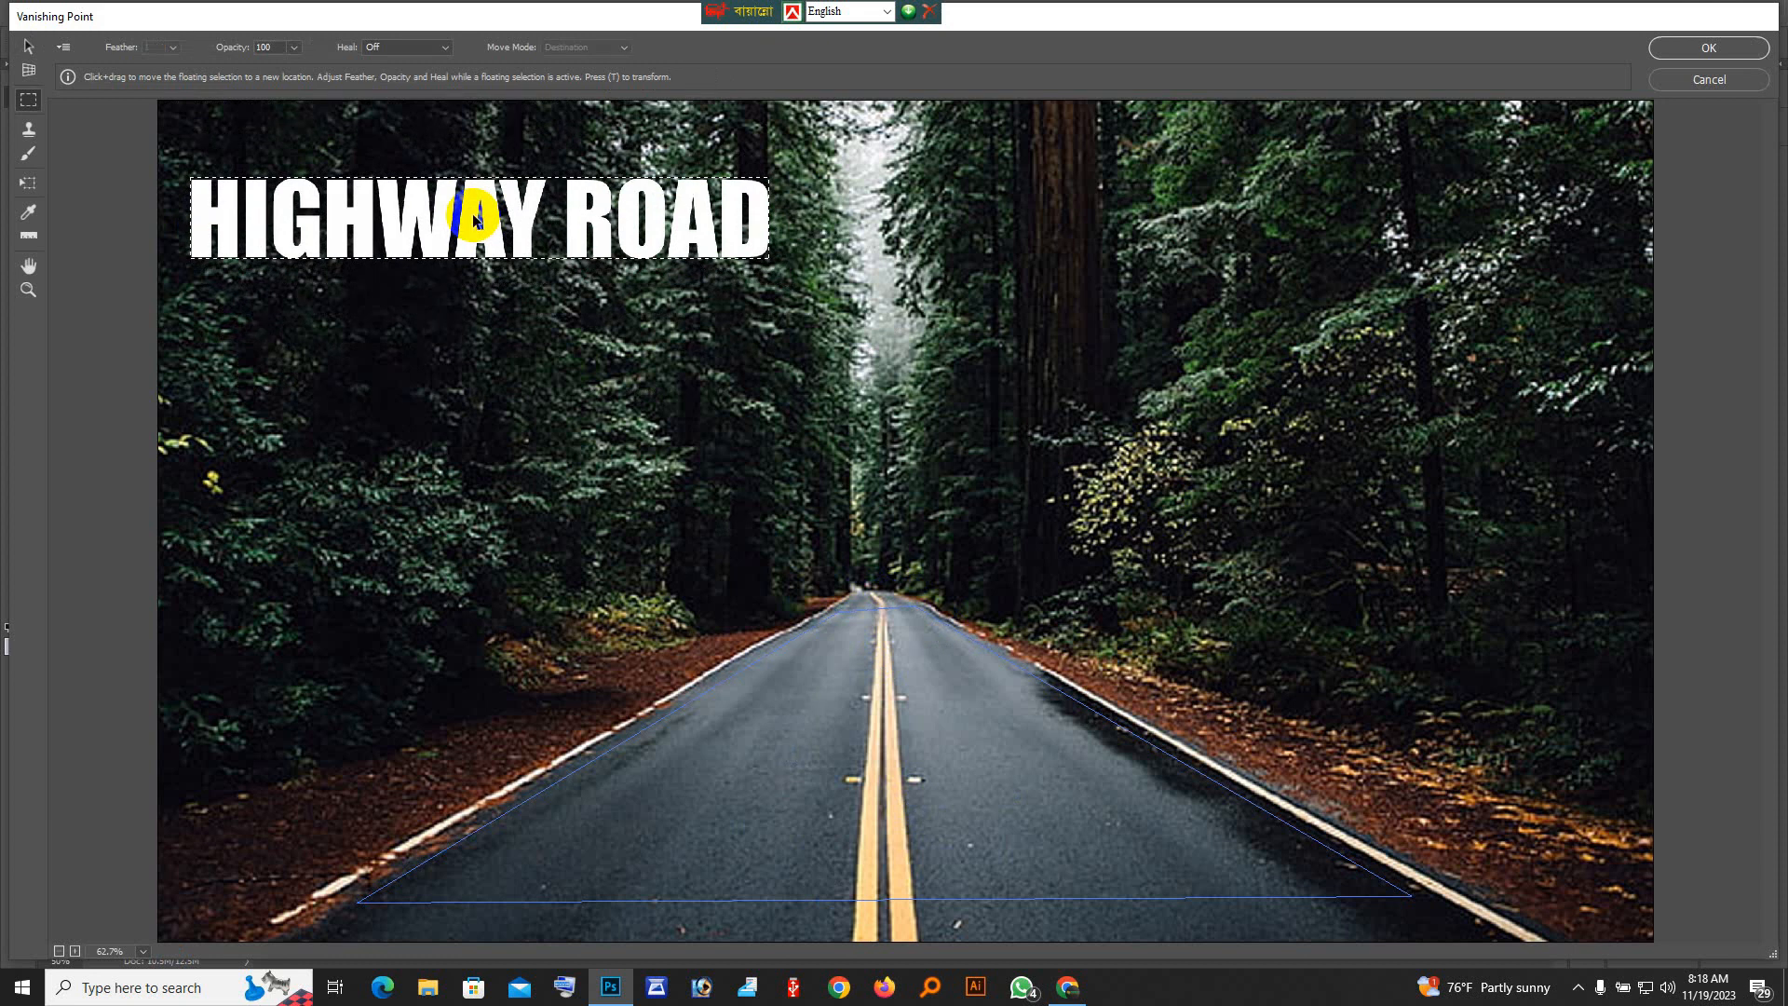
left_click_drag(499, 231, 505, 278)
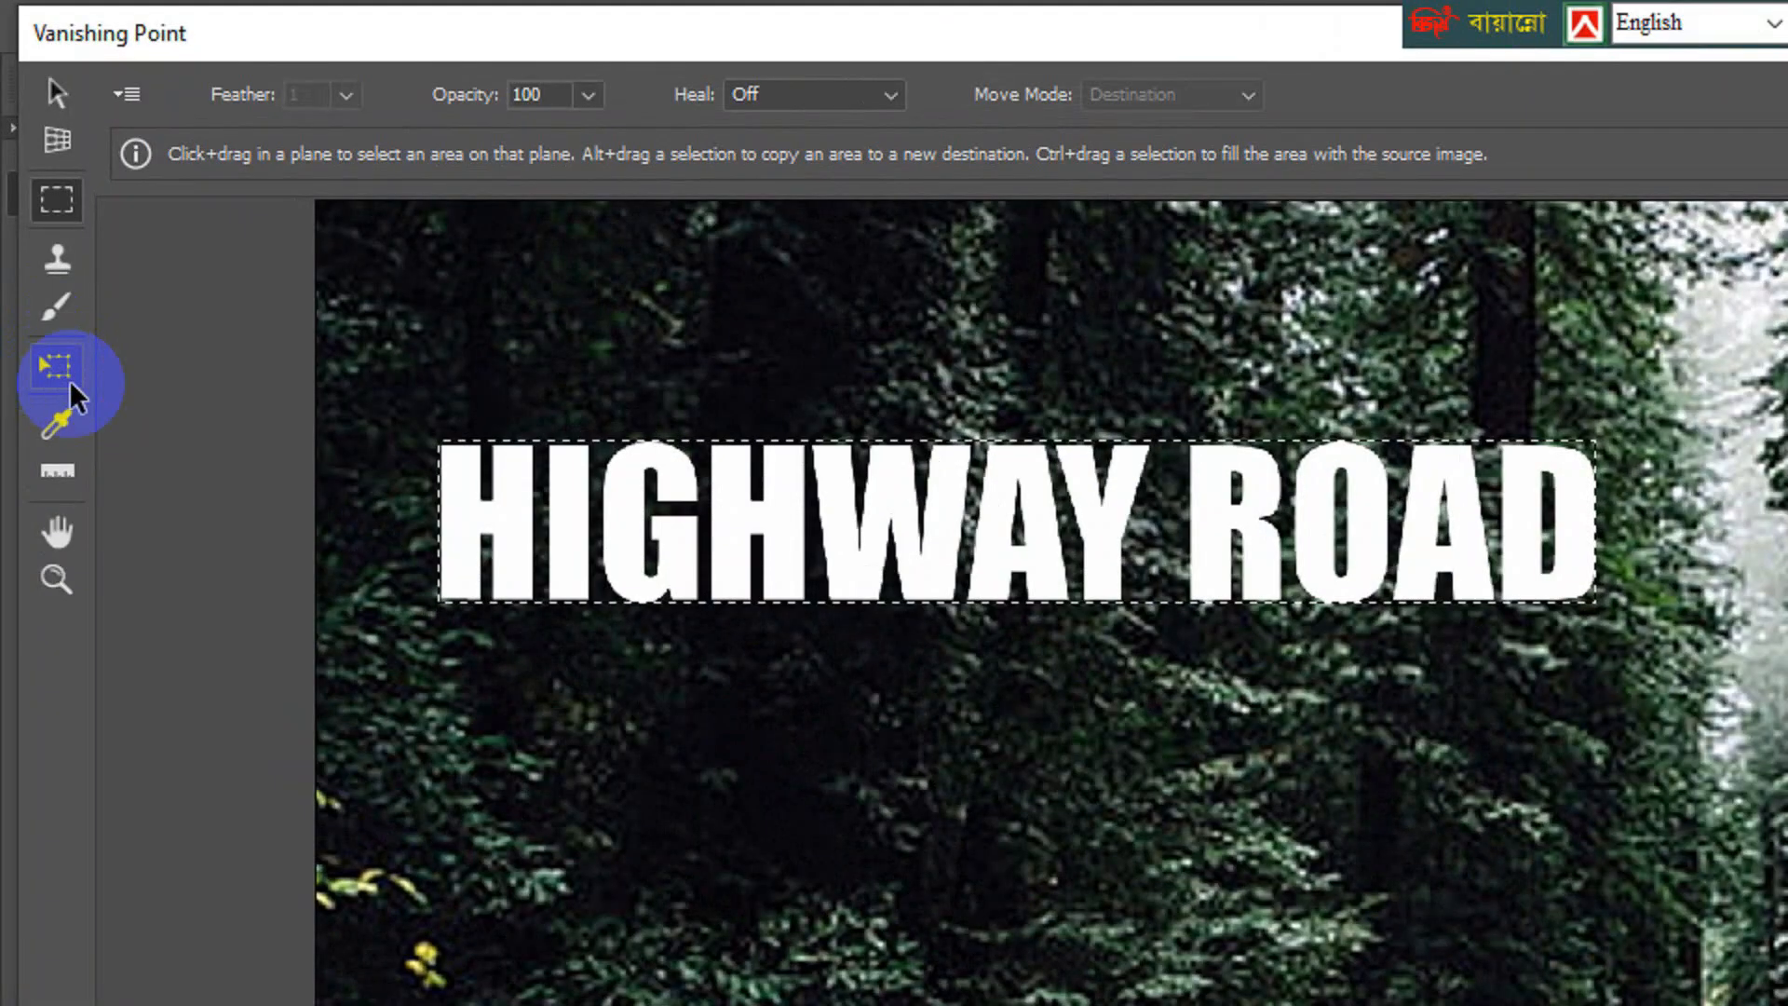
Narrow the pasted lettering with the Transform tool and move it onto the road's perspective plane.
left_click(56, 372)
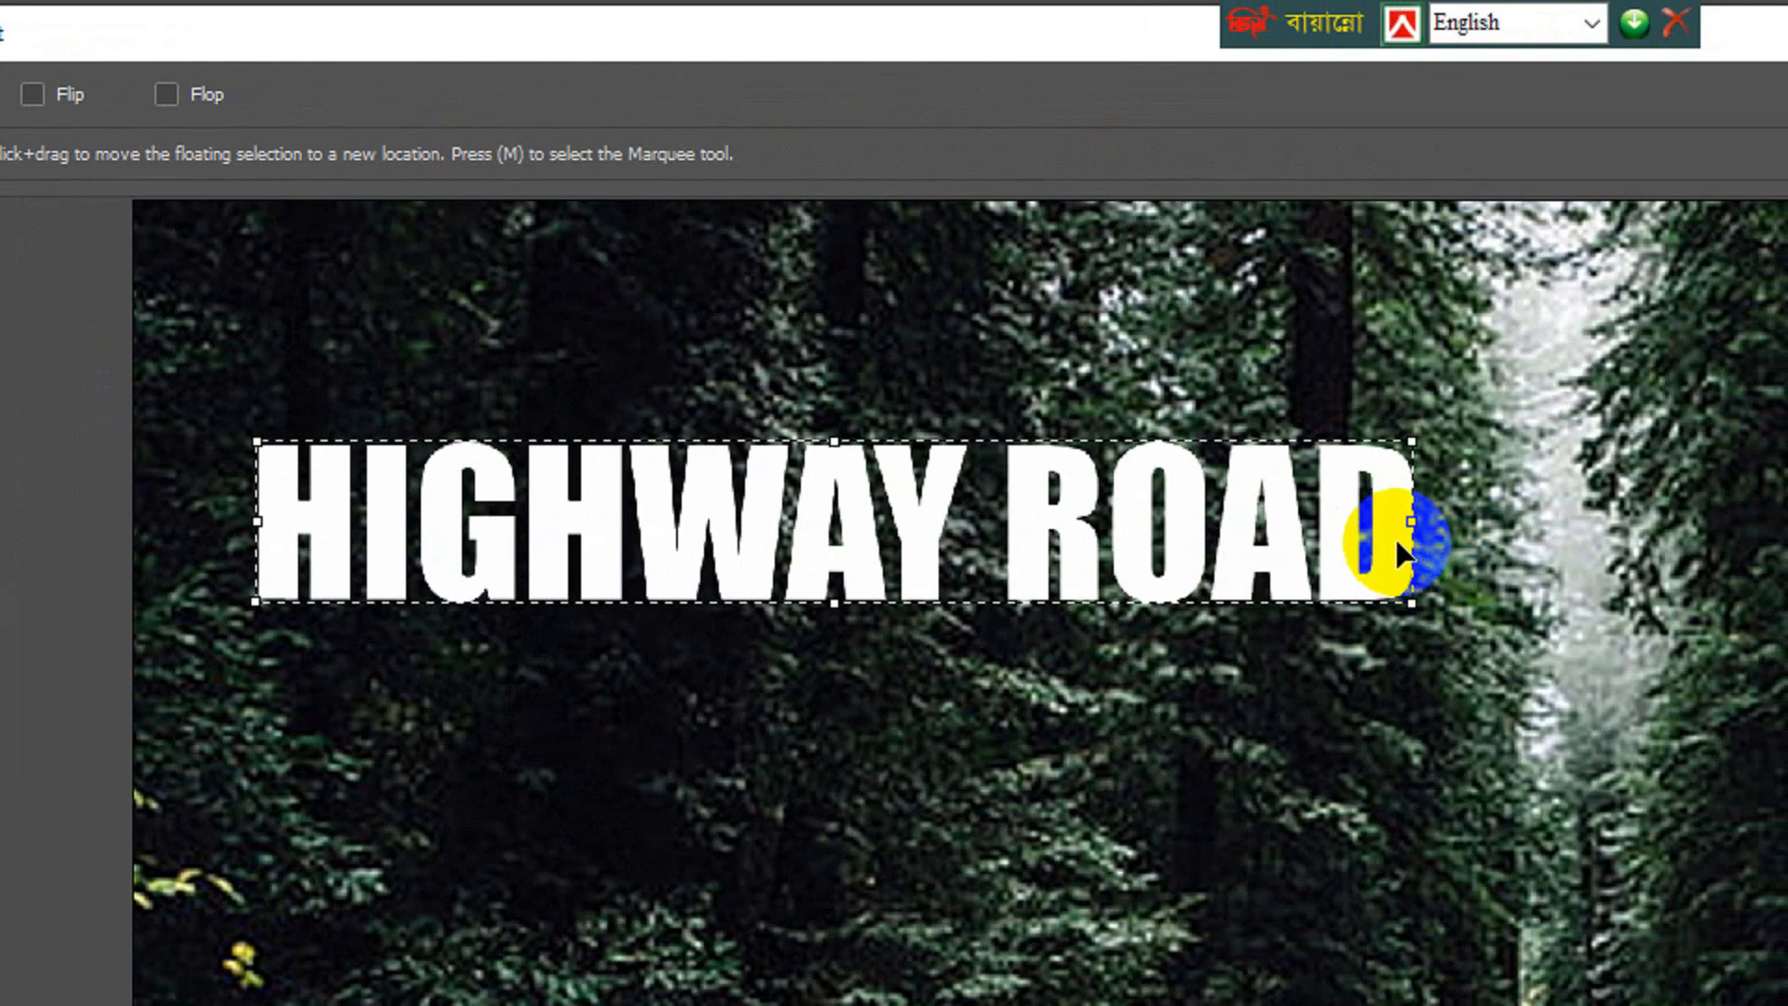
left_click_drag(1415, 522, 1271, 521)
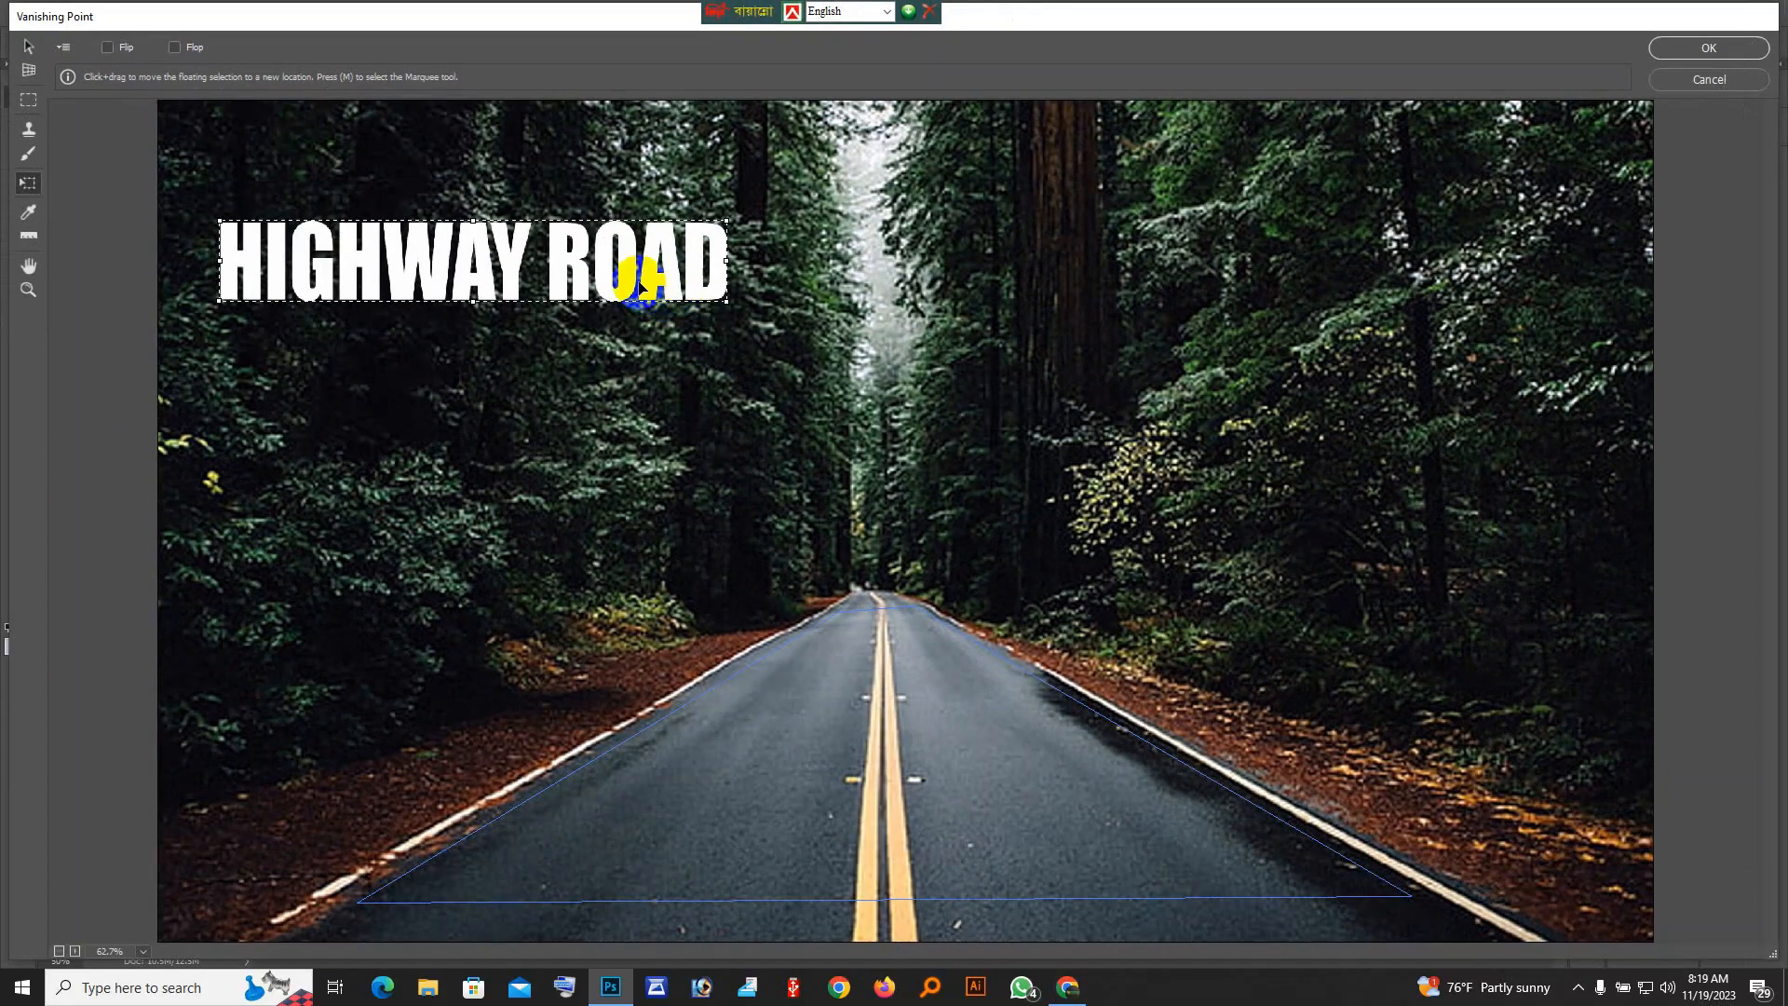
left_click_drag(1102, 560, 1355, 731)
left_click_drag(769, 365, 1051, 775)
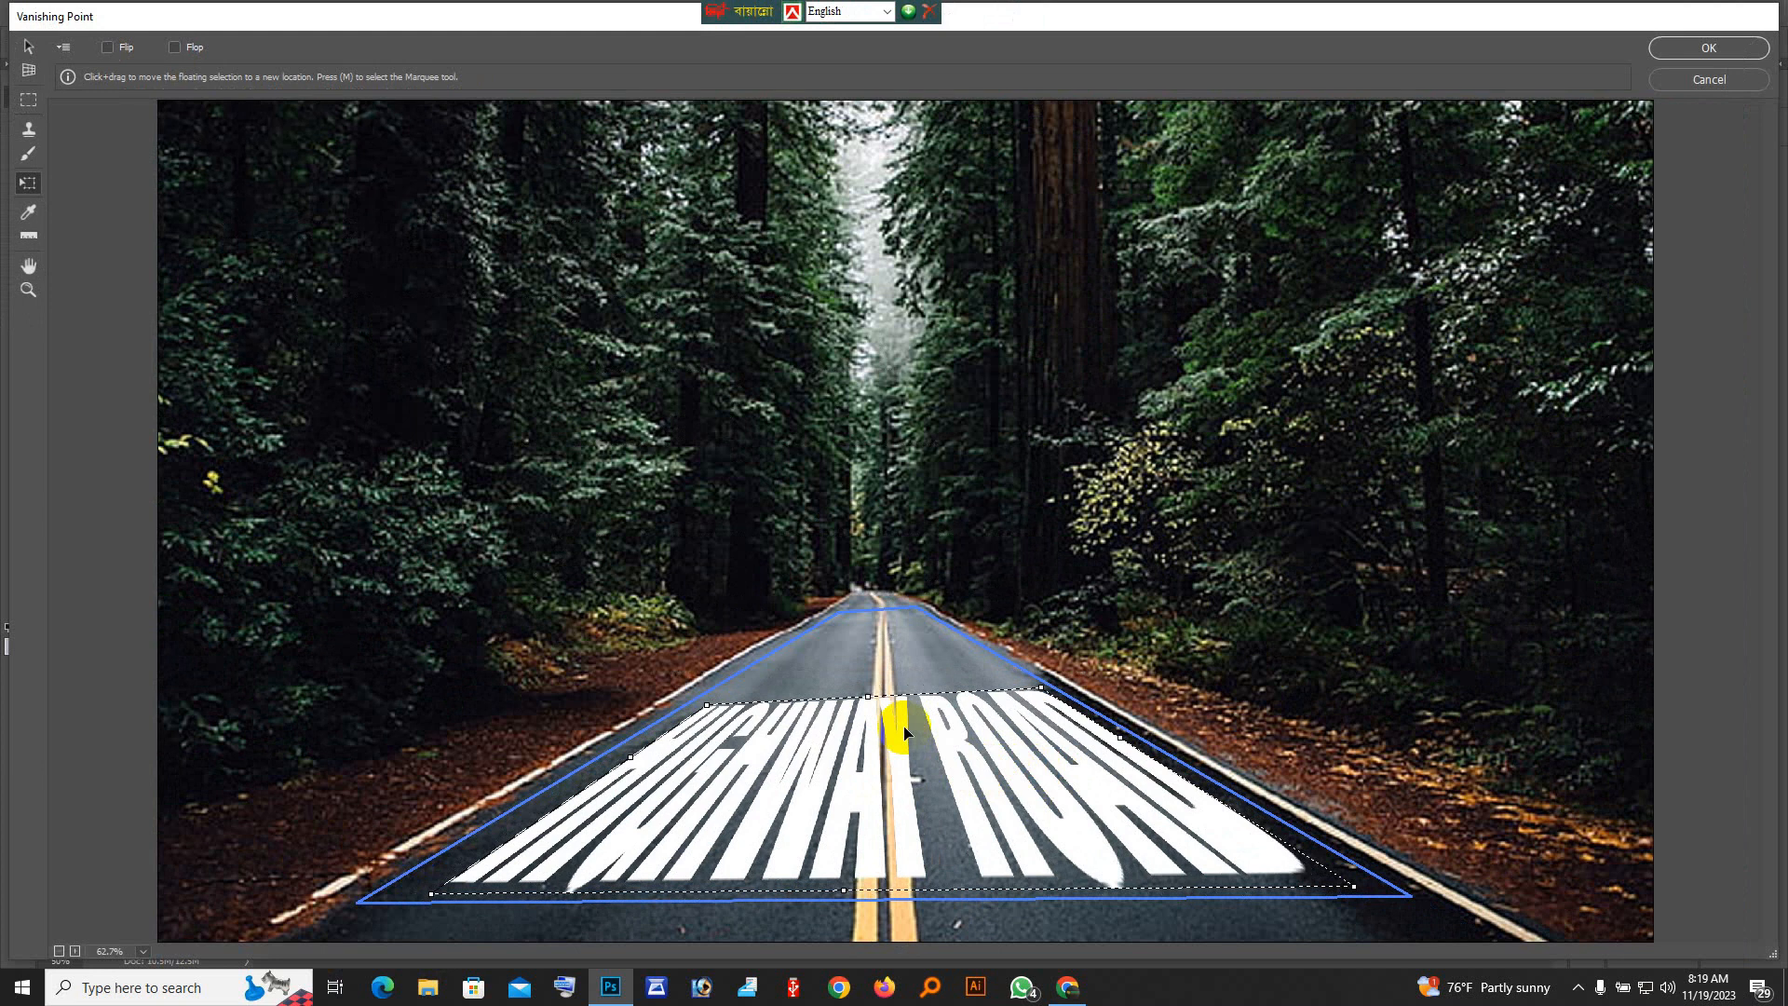
Shorten the lettering and widen it to nearly fill the plane's width near the front, and apply the Vanishing Point filter.
left_click_drag(864, 698, 868, 760)
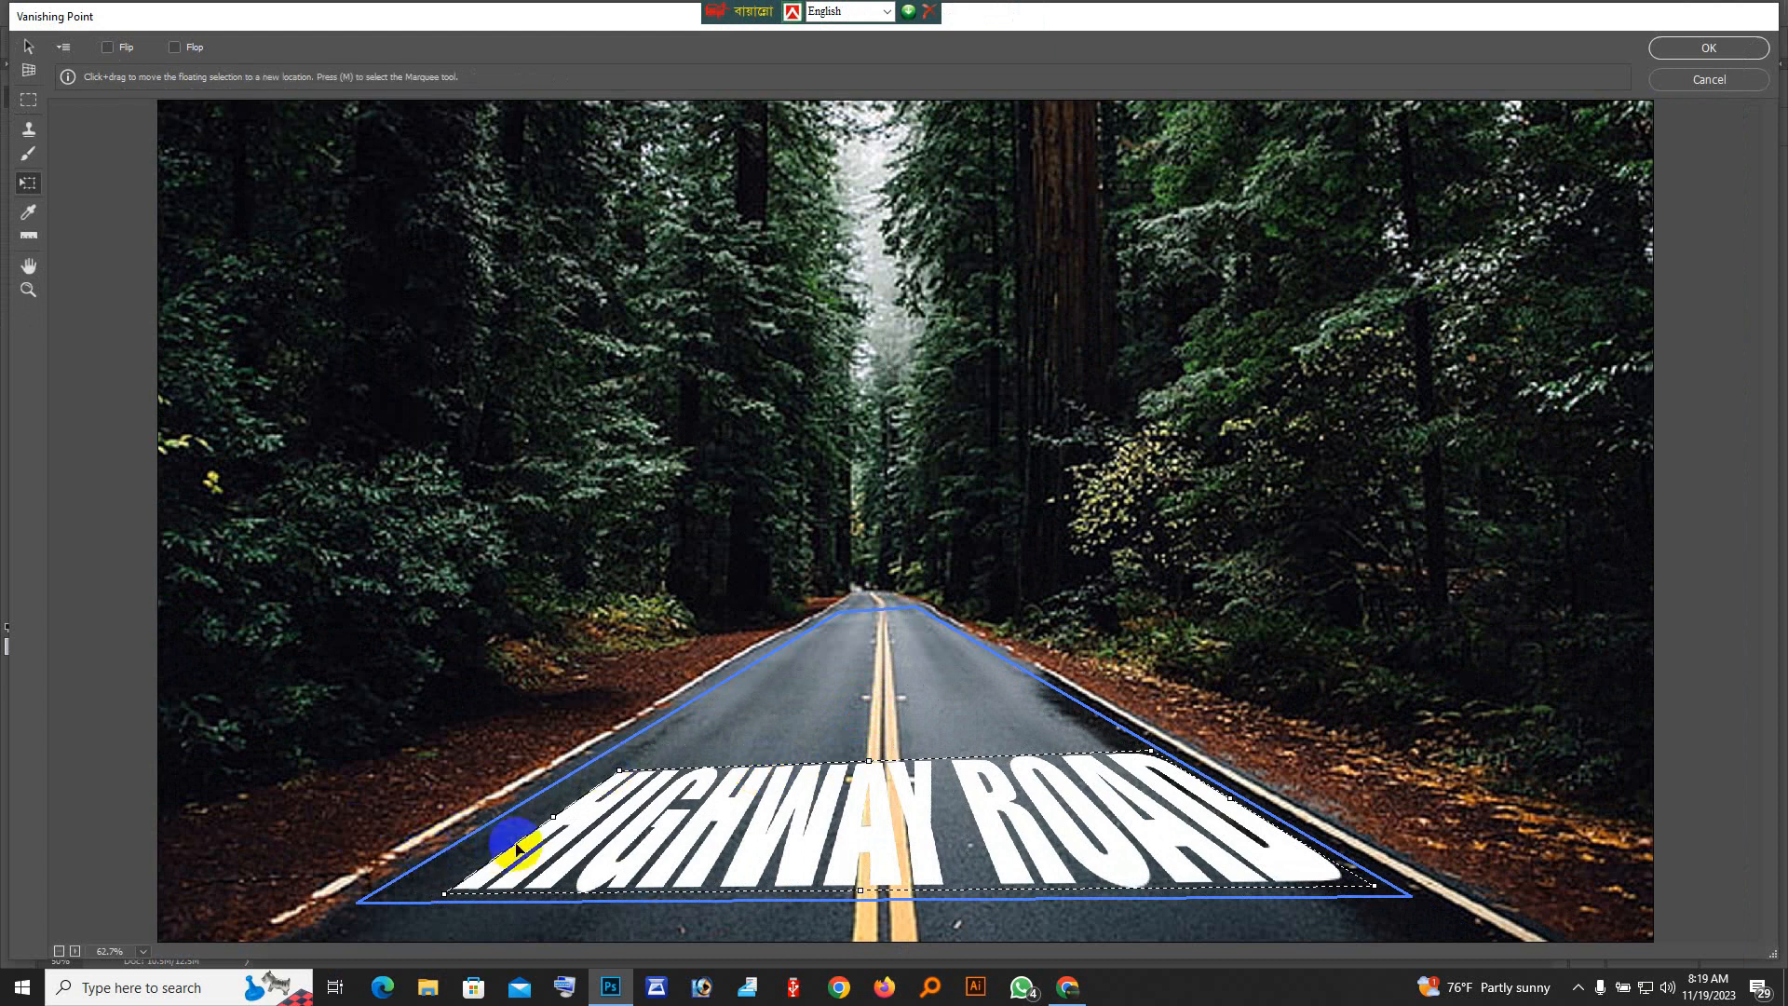
left_click_drag(555, 817, 517, 816)
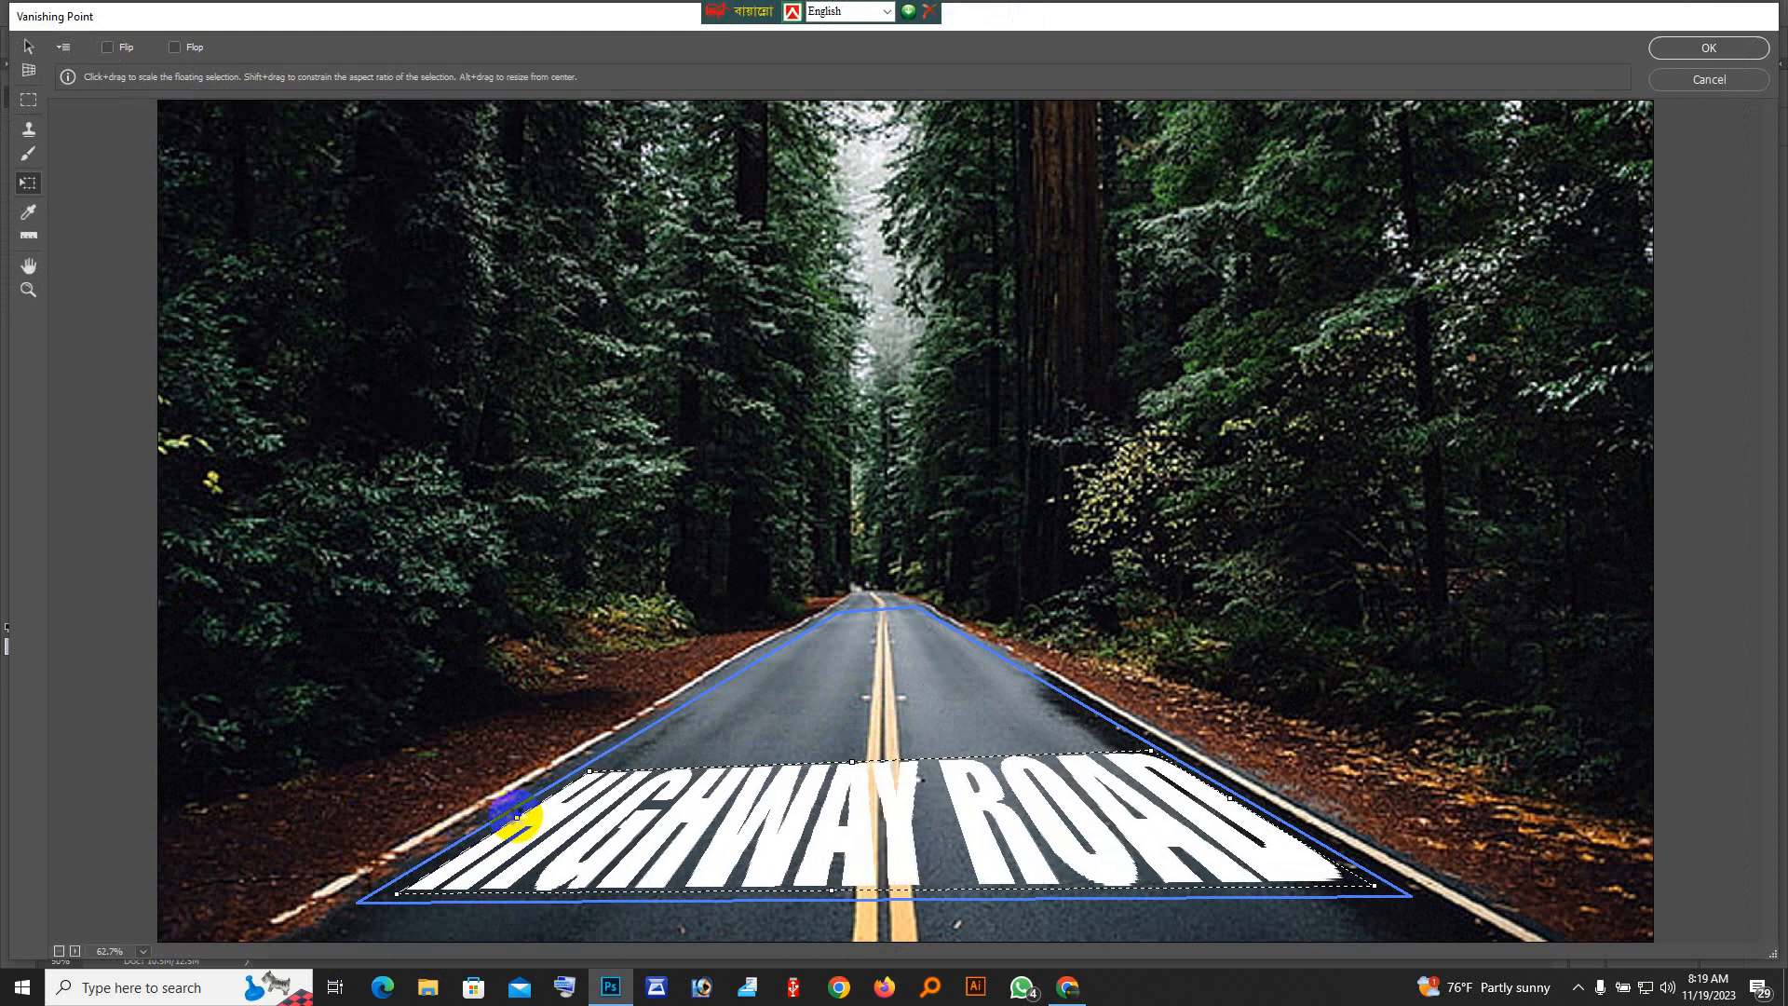
left_click_drag(1230, 799, 1234, 799)
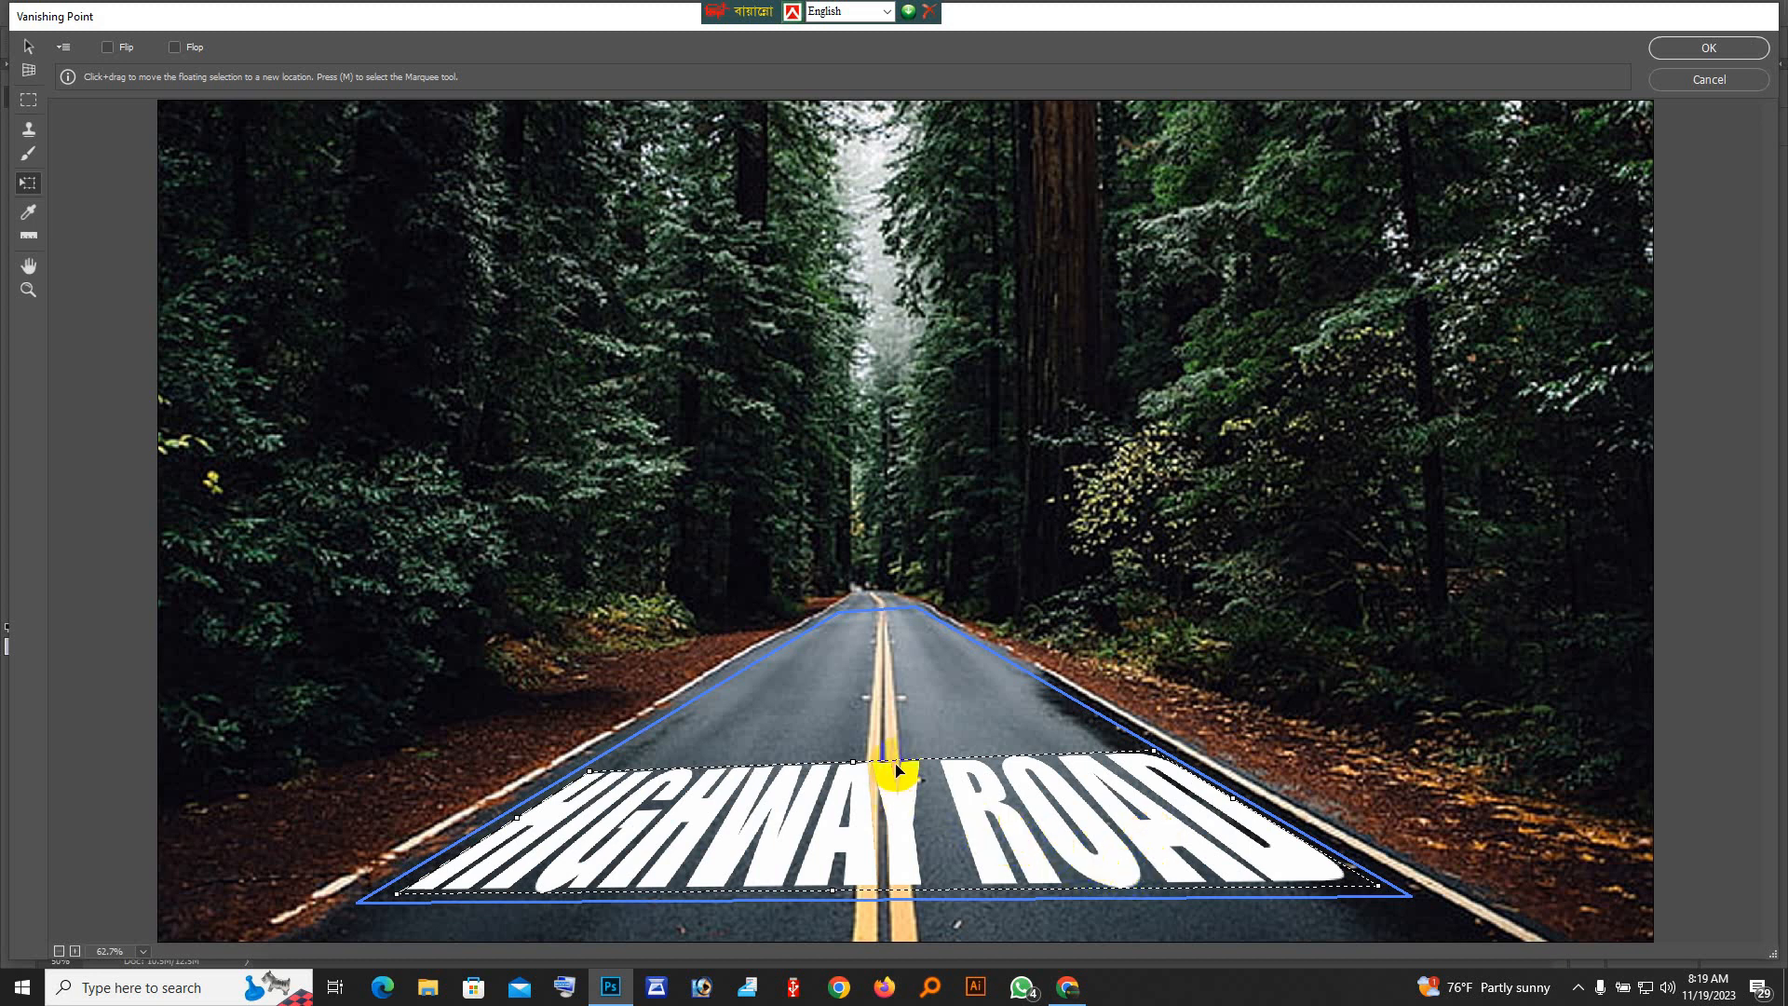
left_click_drag(894, 770, 853, 785)
key("ctrl+z")
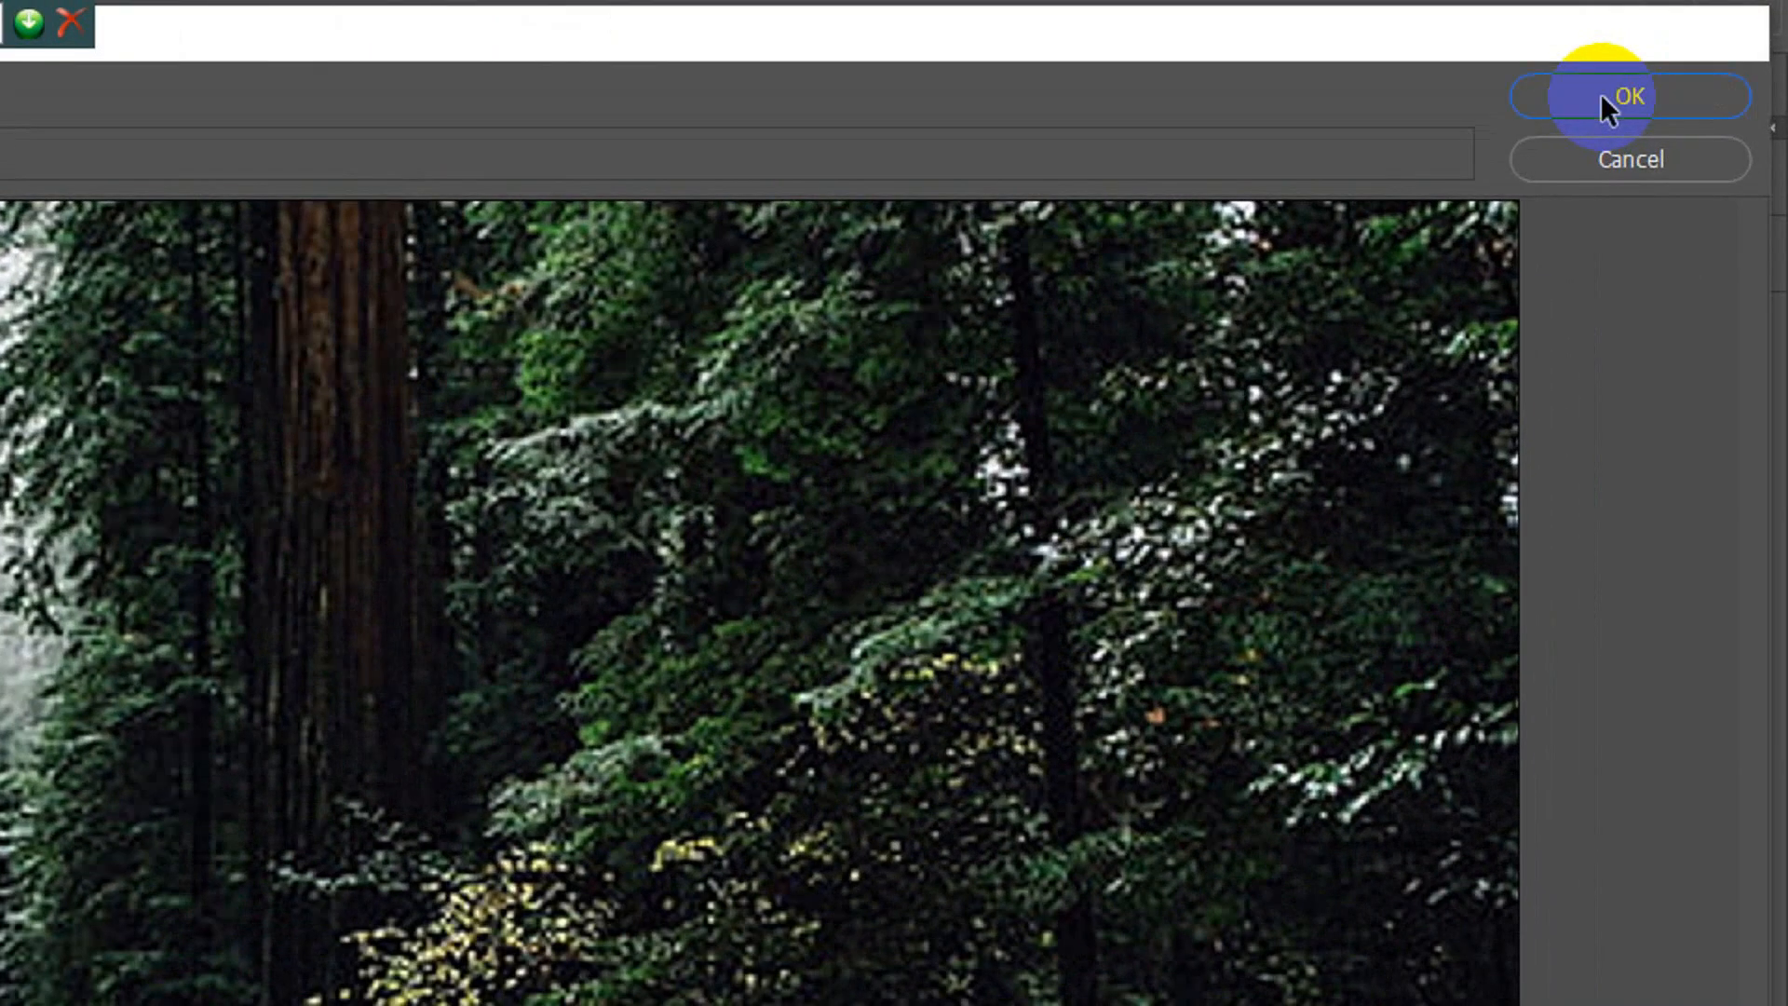
left_click(1601, 95)
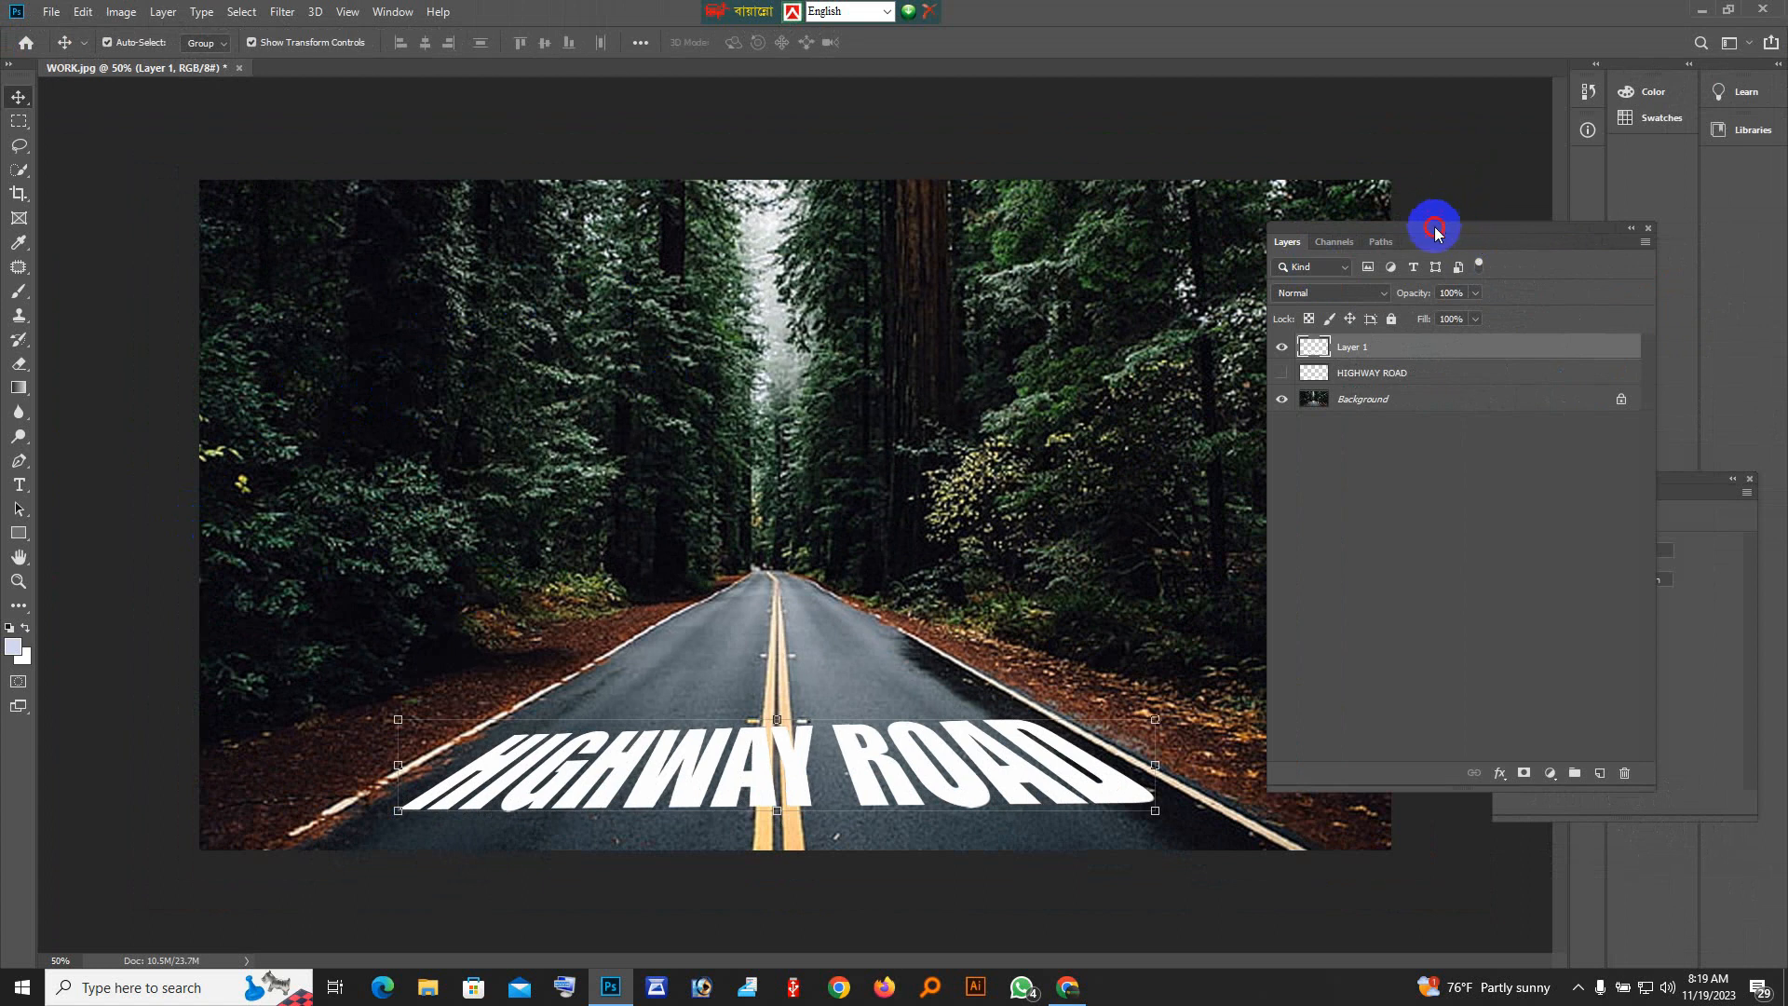
In the perspective lettering layer's blending options, set the Blend If black point to 16 for Underlying Layer and 17 for This Layer.
left_click_drag(1436, 230, 1600, 278)
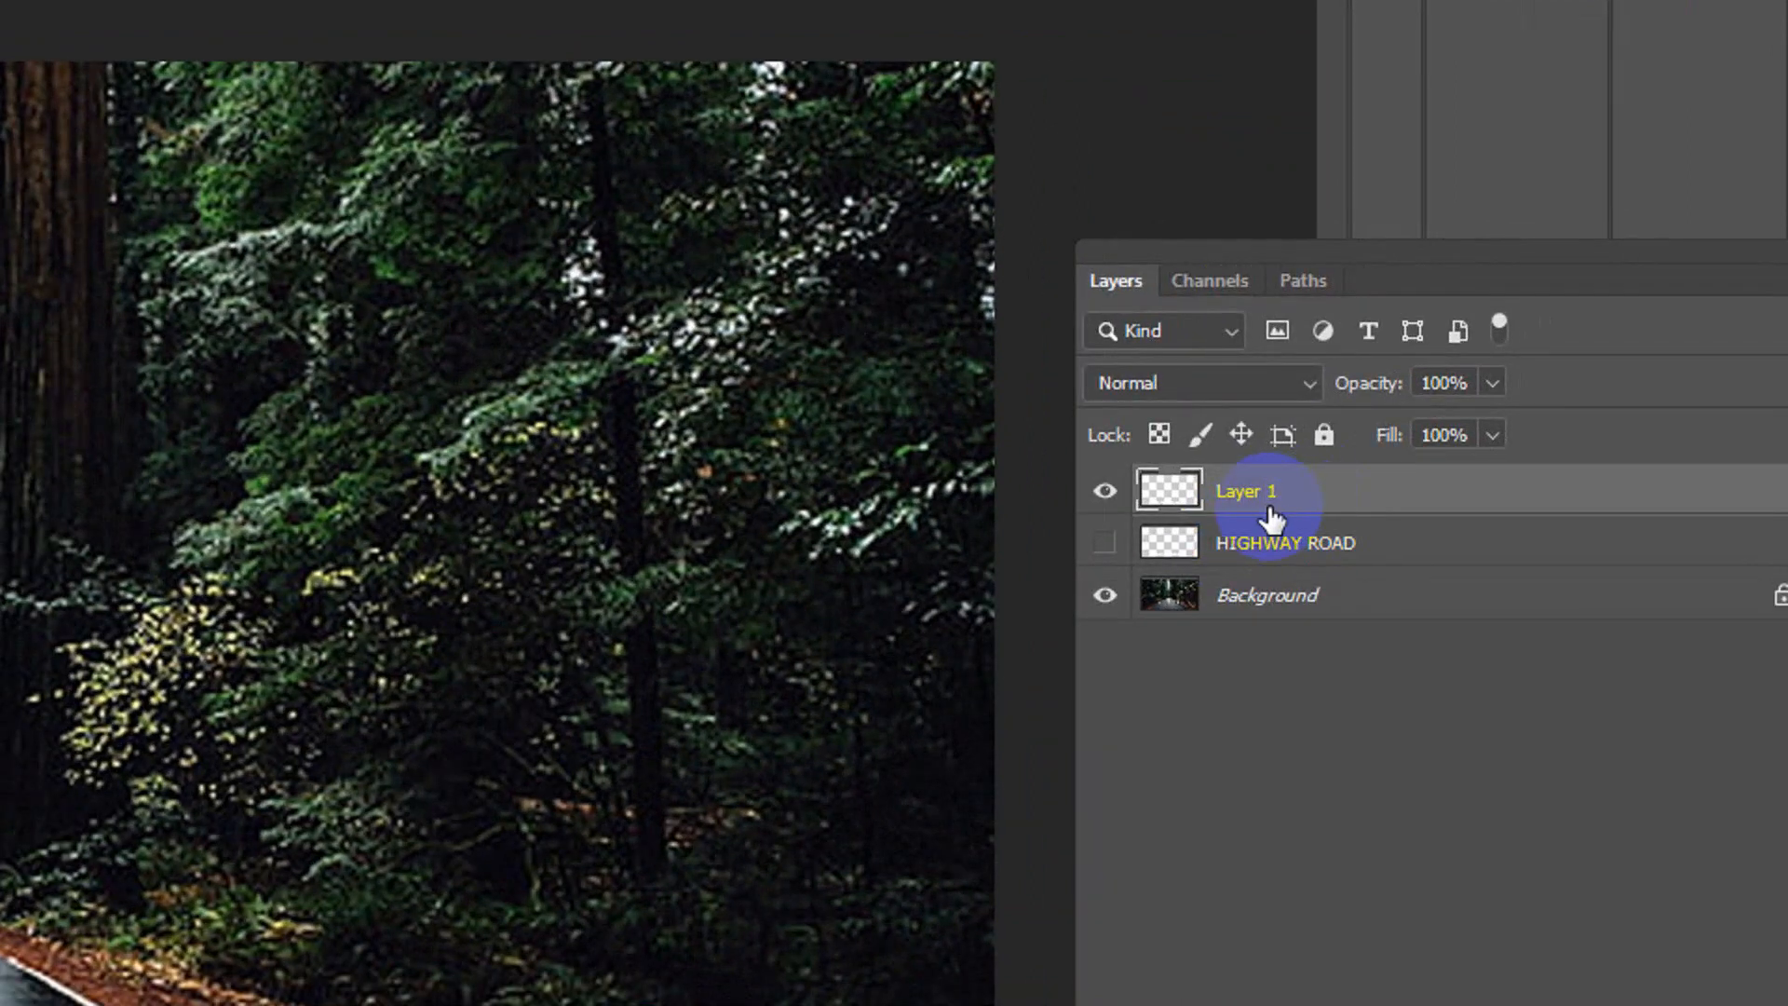
right_click(1239, 500)
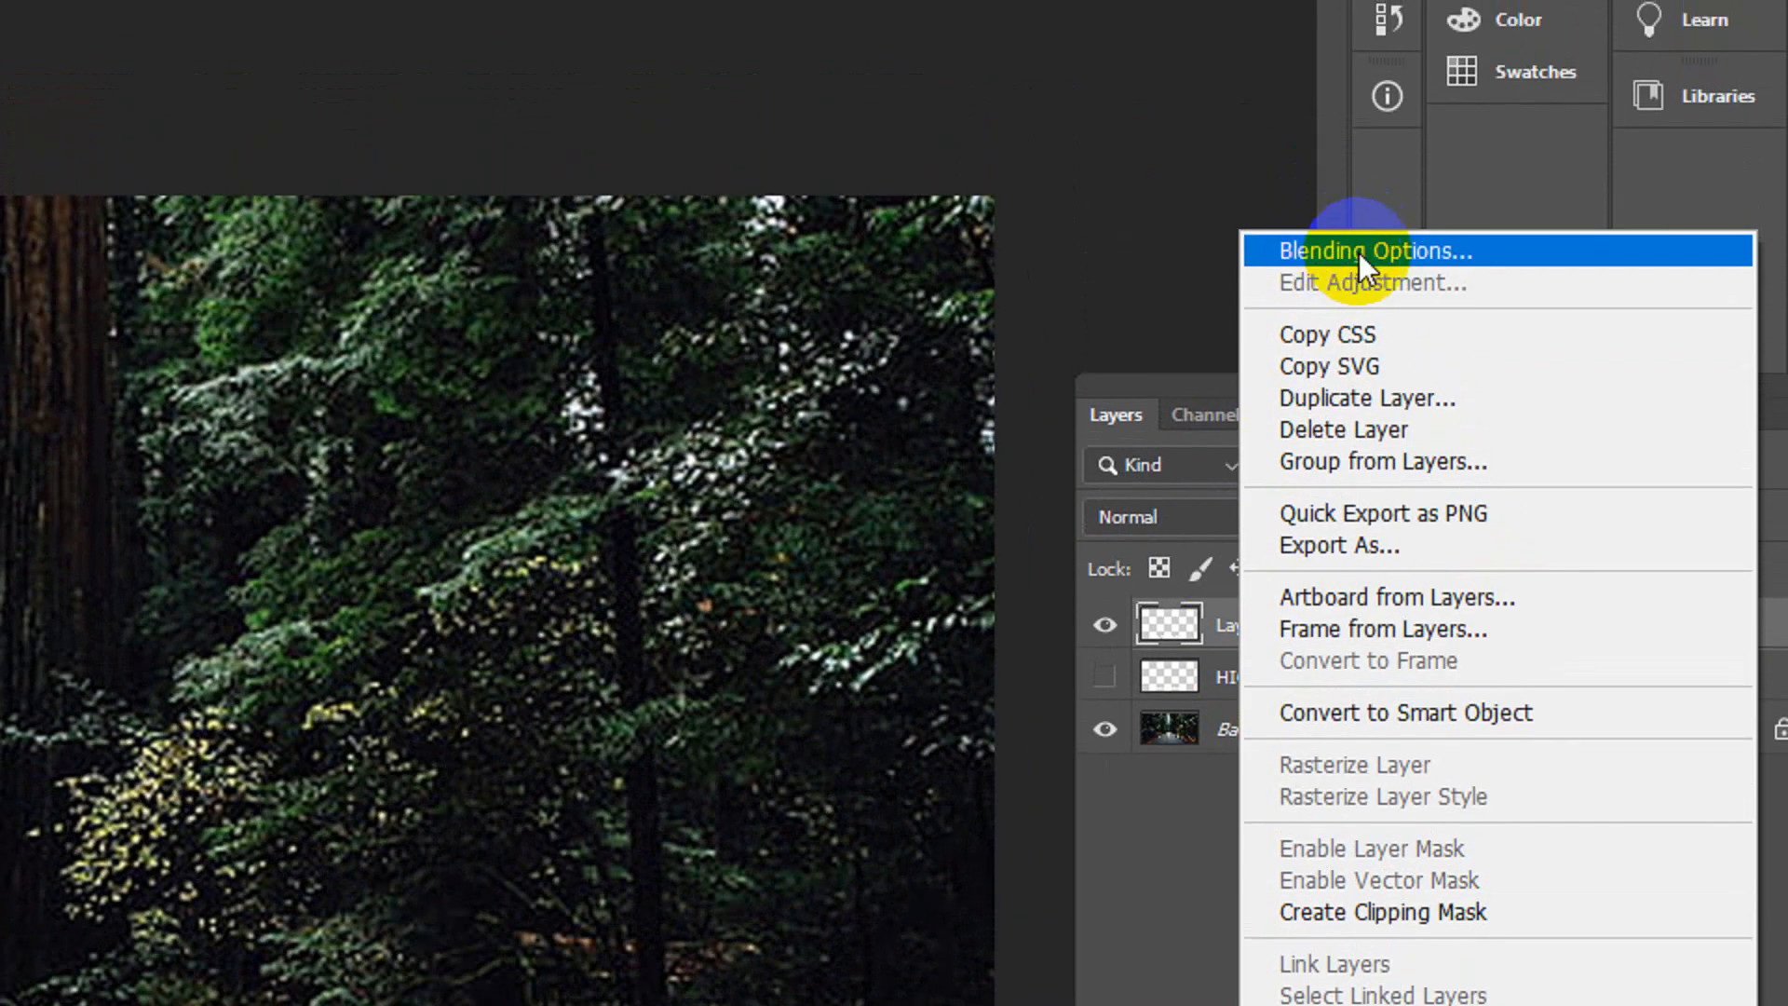
left_click(1349, 253)
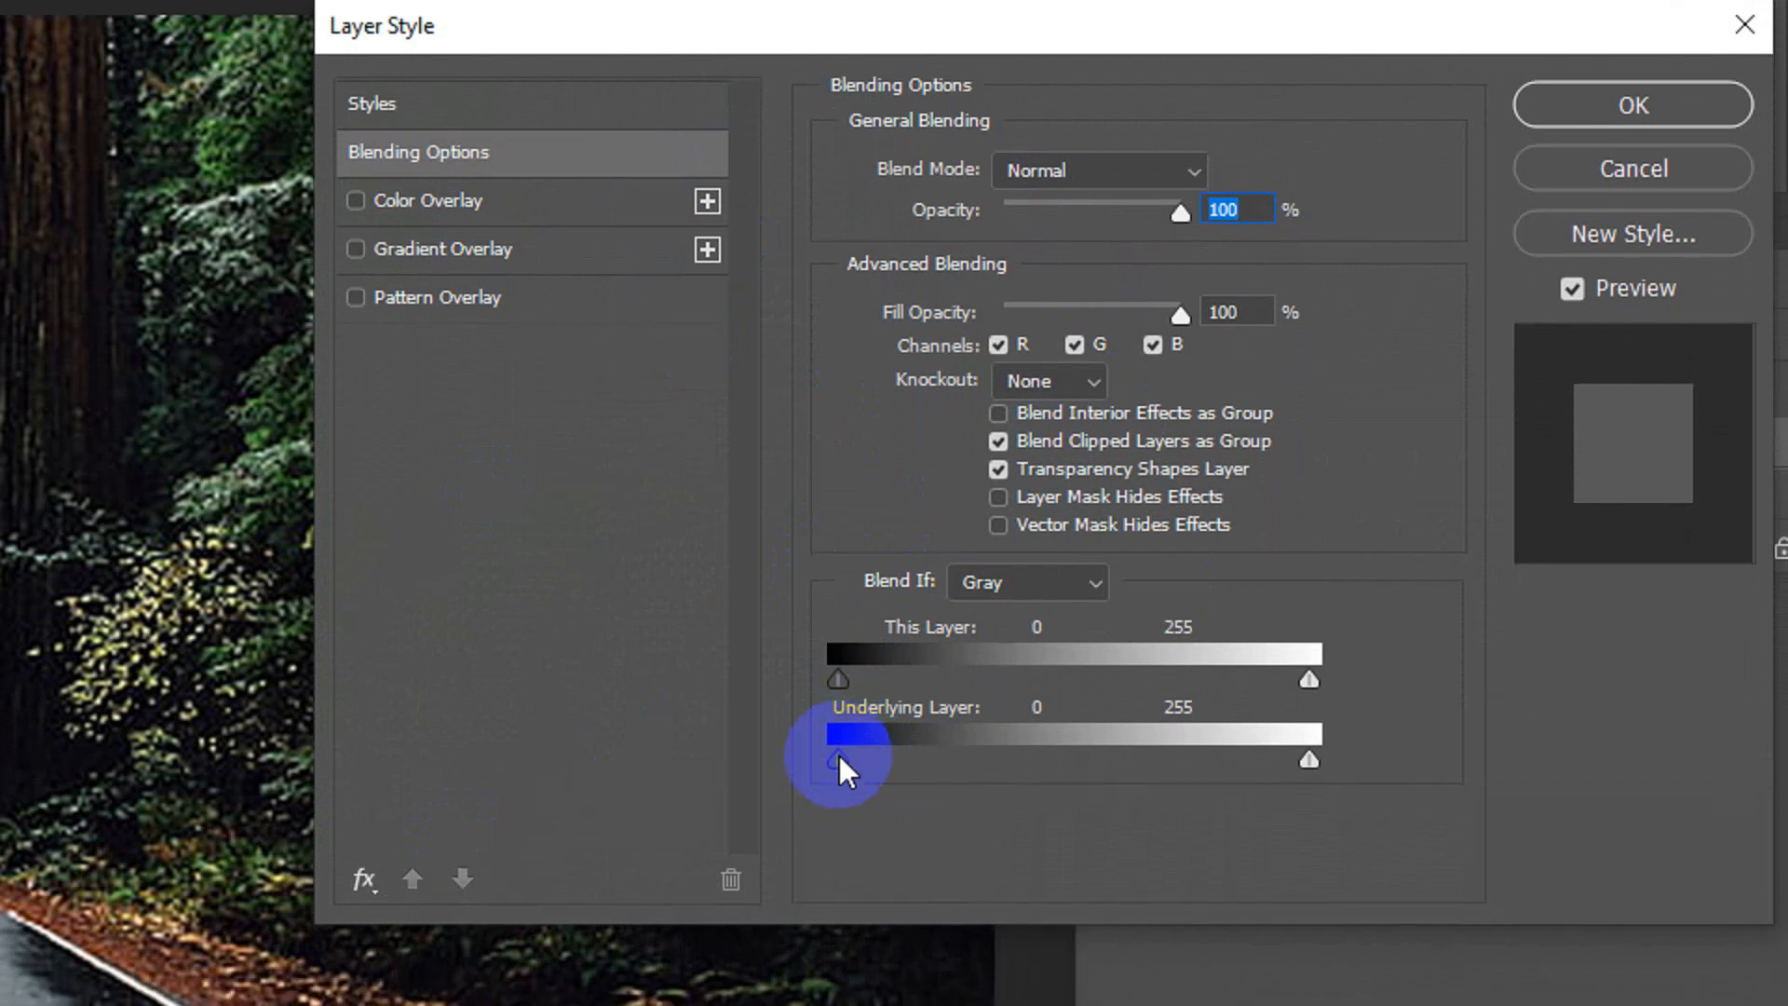
mouse_move(840, 756)
left_mouse_down()
mouse_move(964, 741)
mouse_move(853, 740)
mouse_move(869, 740)
left_mouse_up()
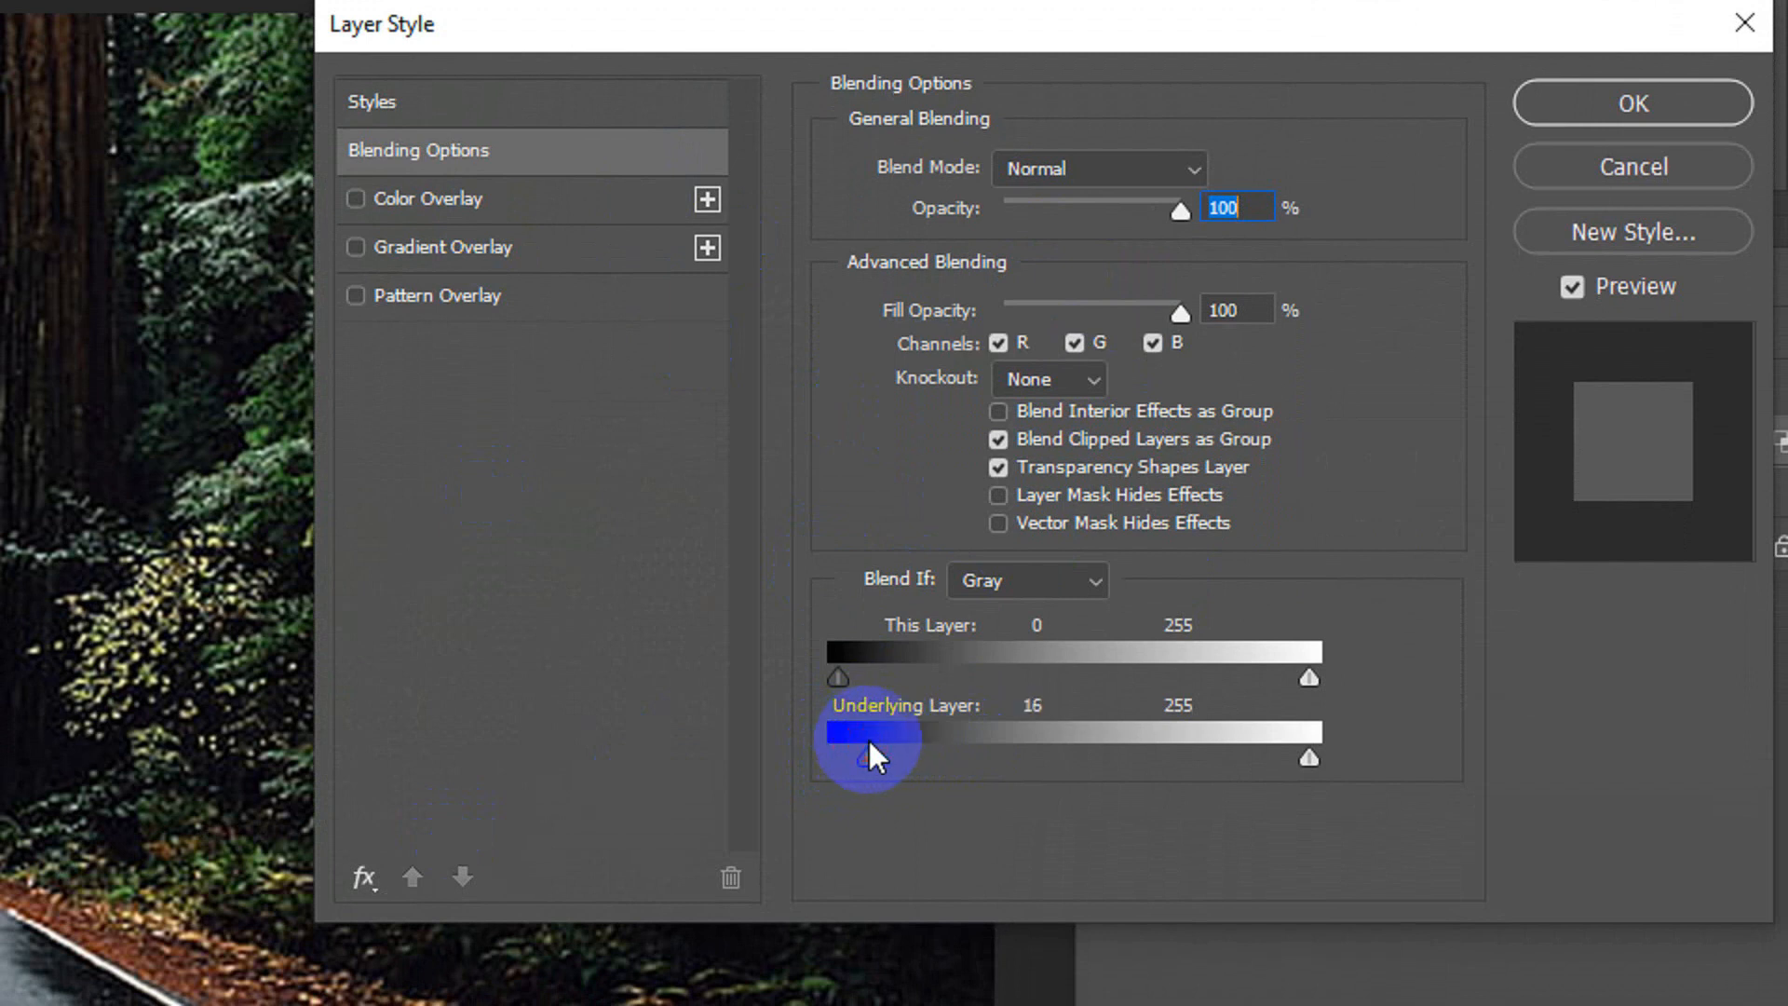
left_click_drag(841, 684, 871, 678)
Try a lower Underlying Layer white point of 209, and restore the Underlying Layer range to 0 and 255.
mouse_move(1310, 757)
left_mouse_down()
mouse_move(1227, 759)
mouse_move(1294, 742)
left_mouse_up()
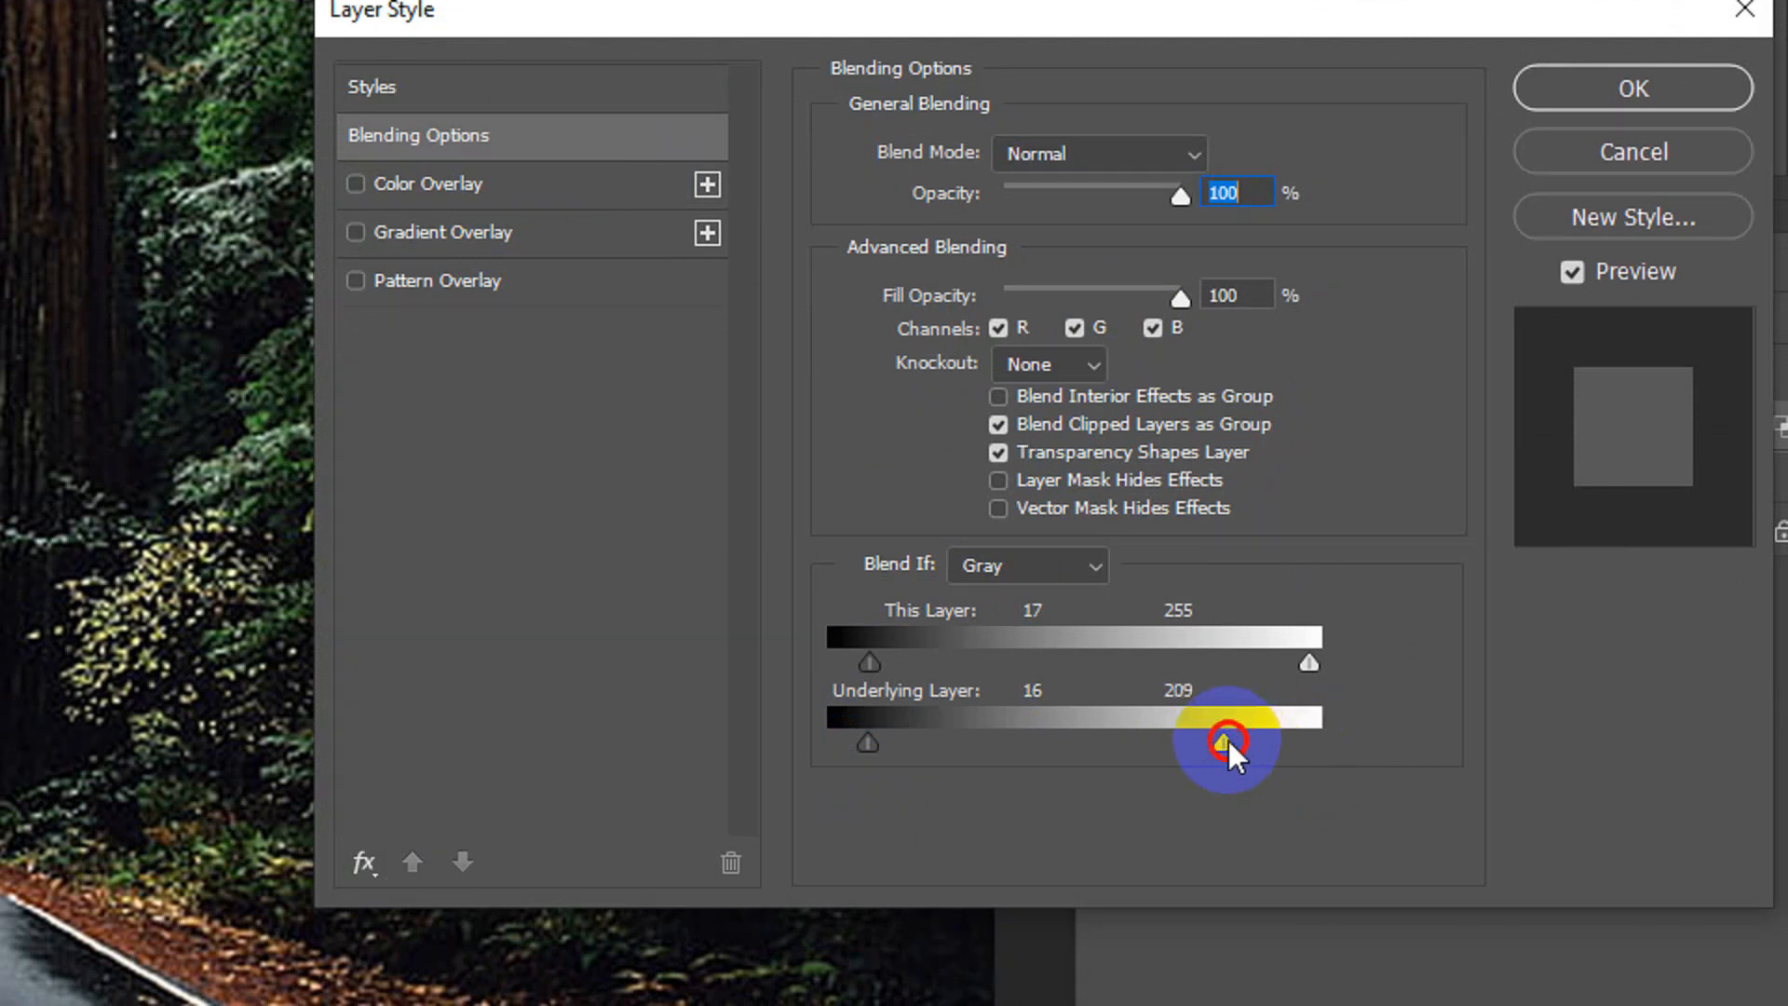
left_click_drag(867, 742, 806, 742)
left_click_drag(1295, 714, 1354, 714)
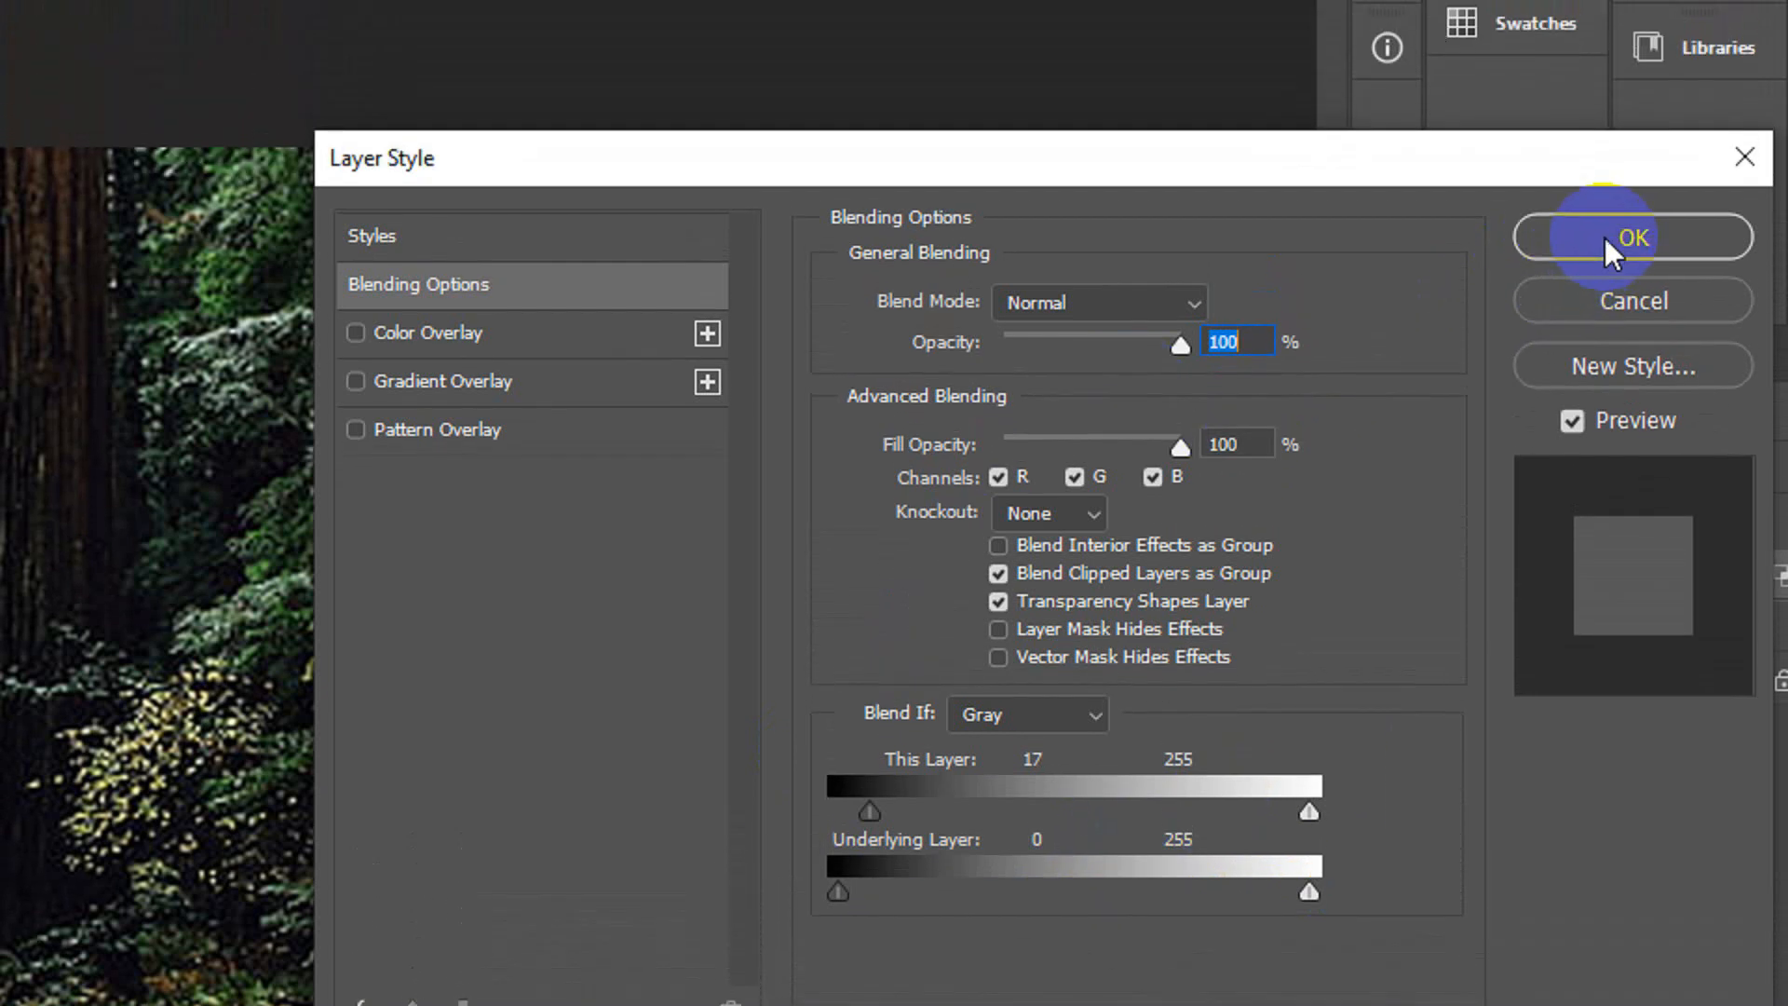
Try the orange satin and multicoloured textured preset styles on the lettering, and apply the brown-to-tan gradient preset.
left_click(359, 239)
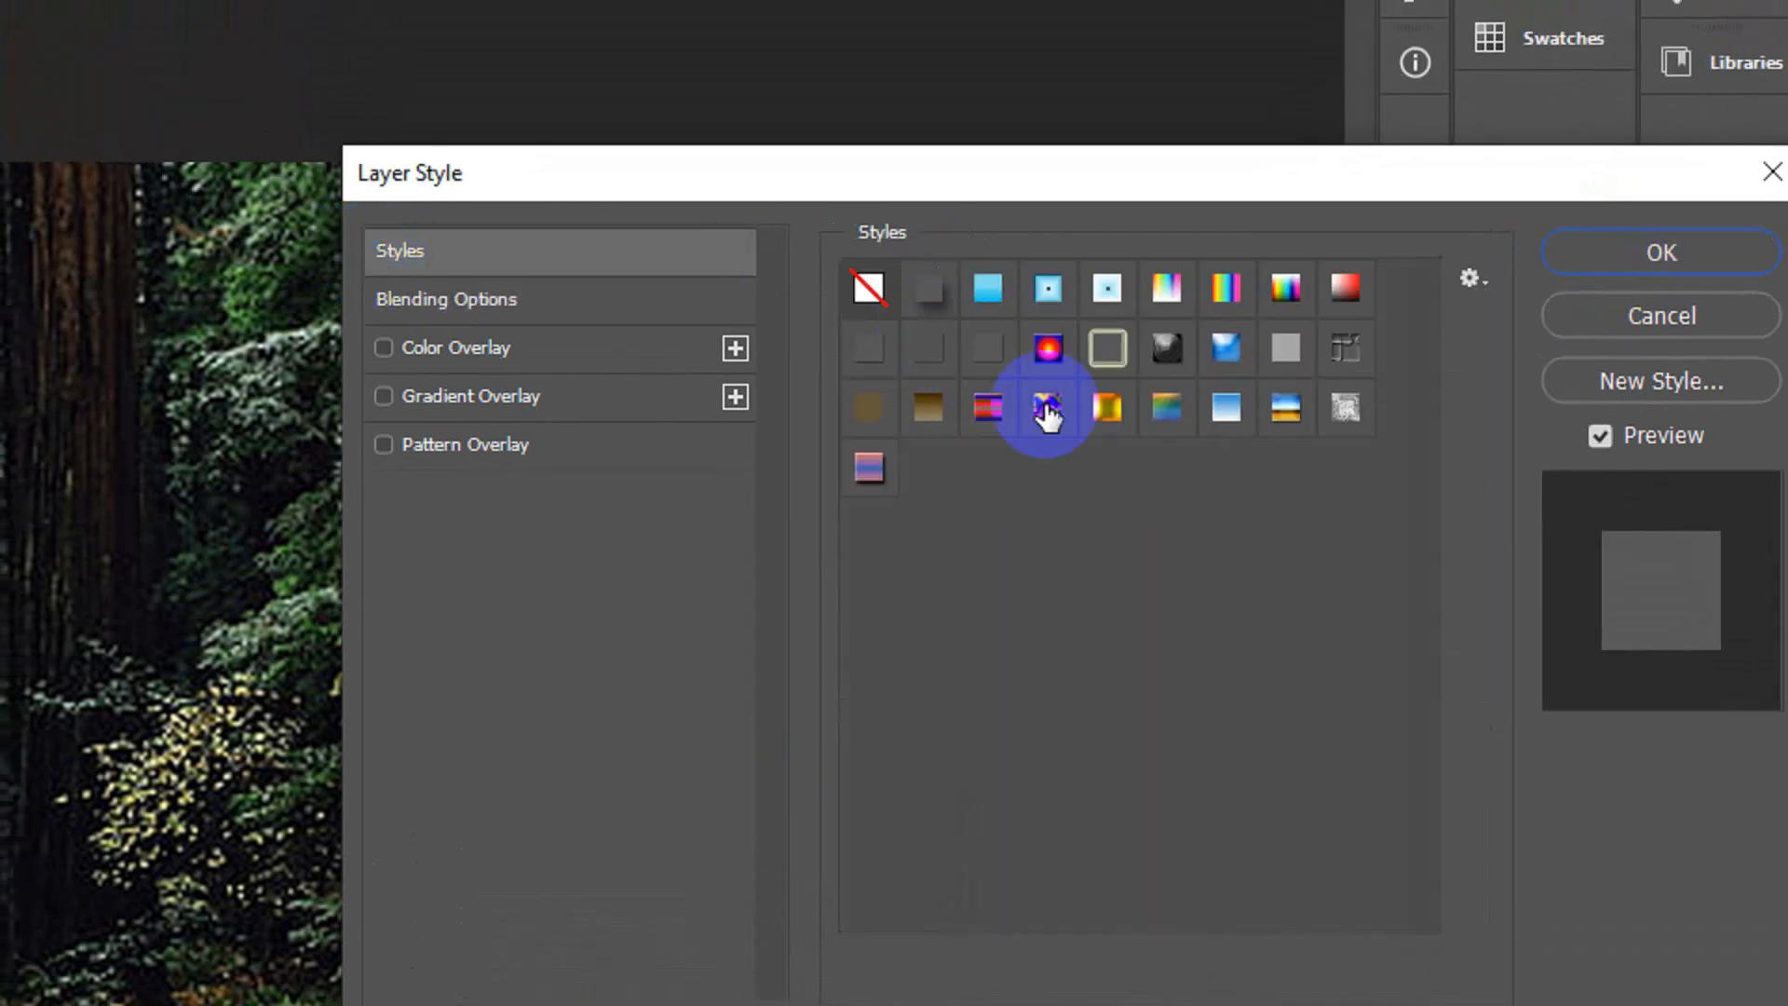
left_click(1106, 407)
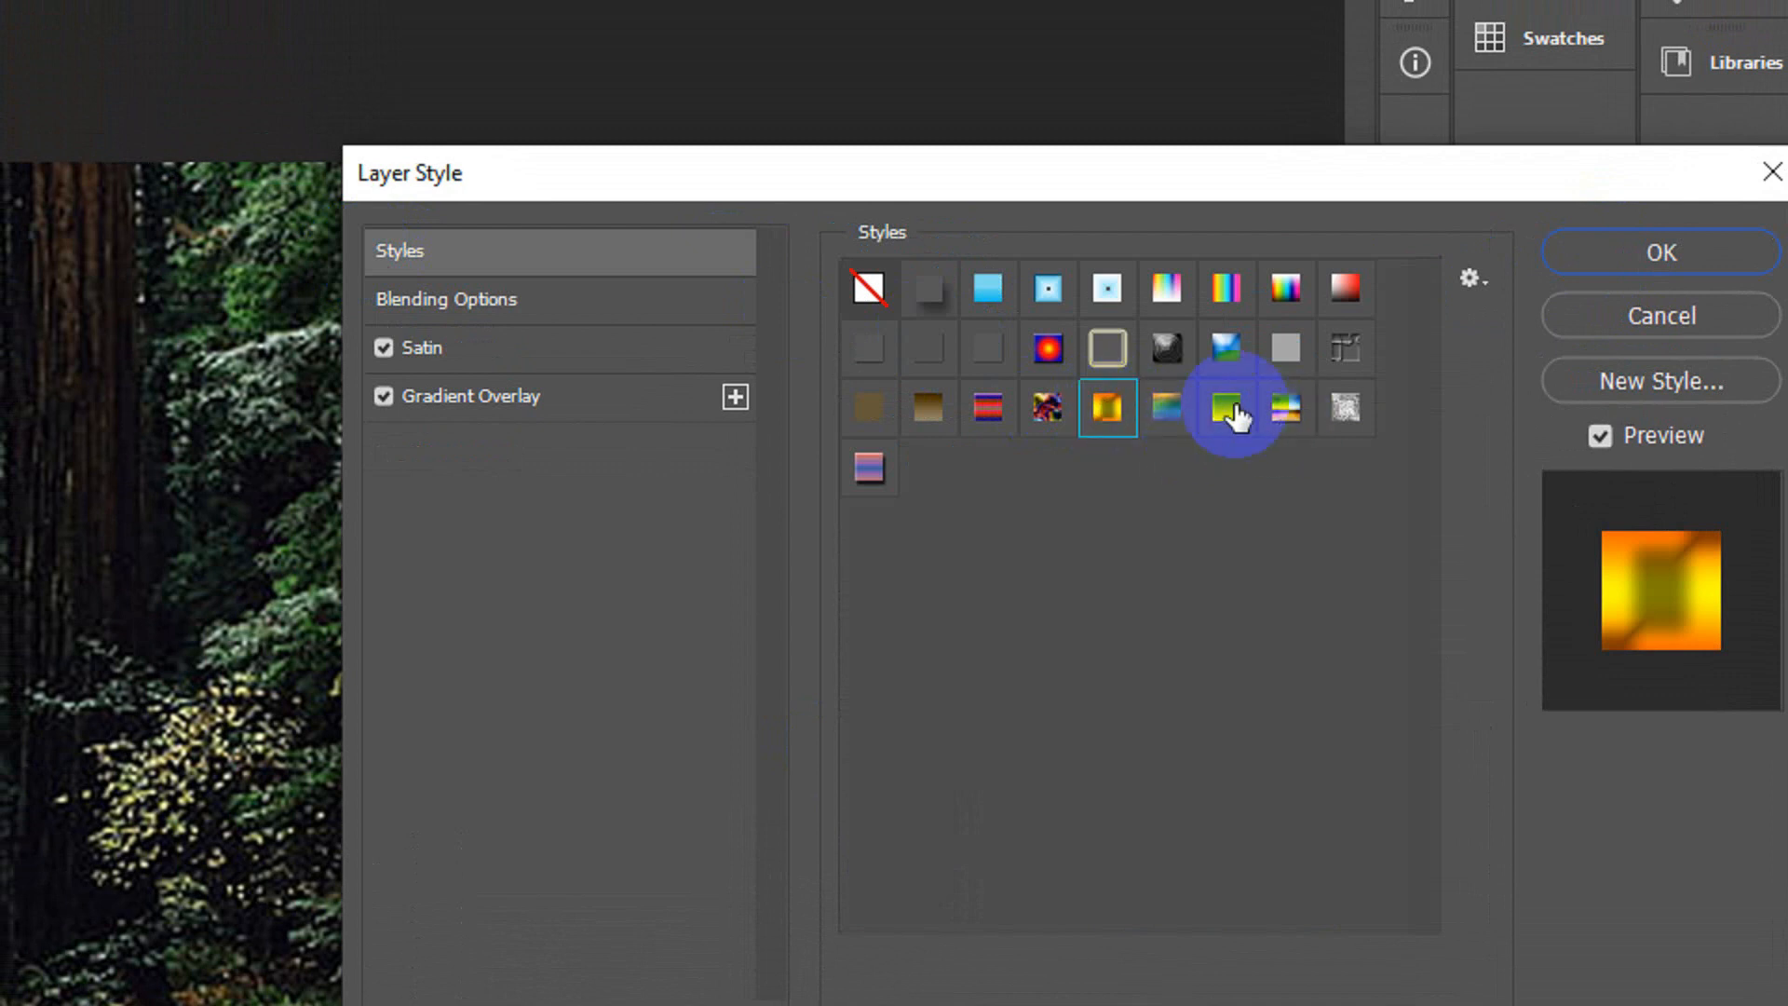
left_click(1169, 411)
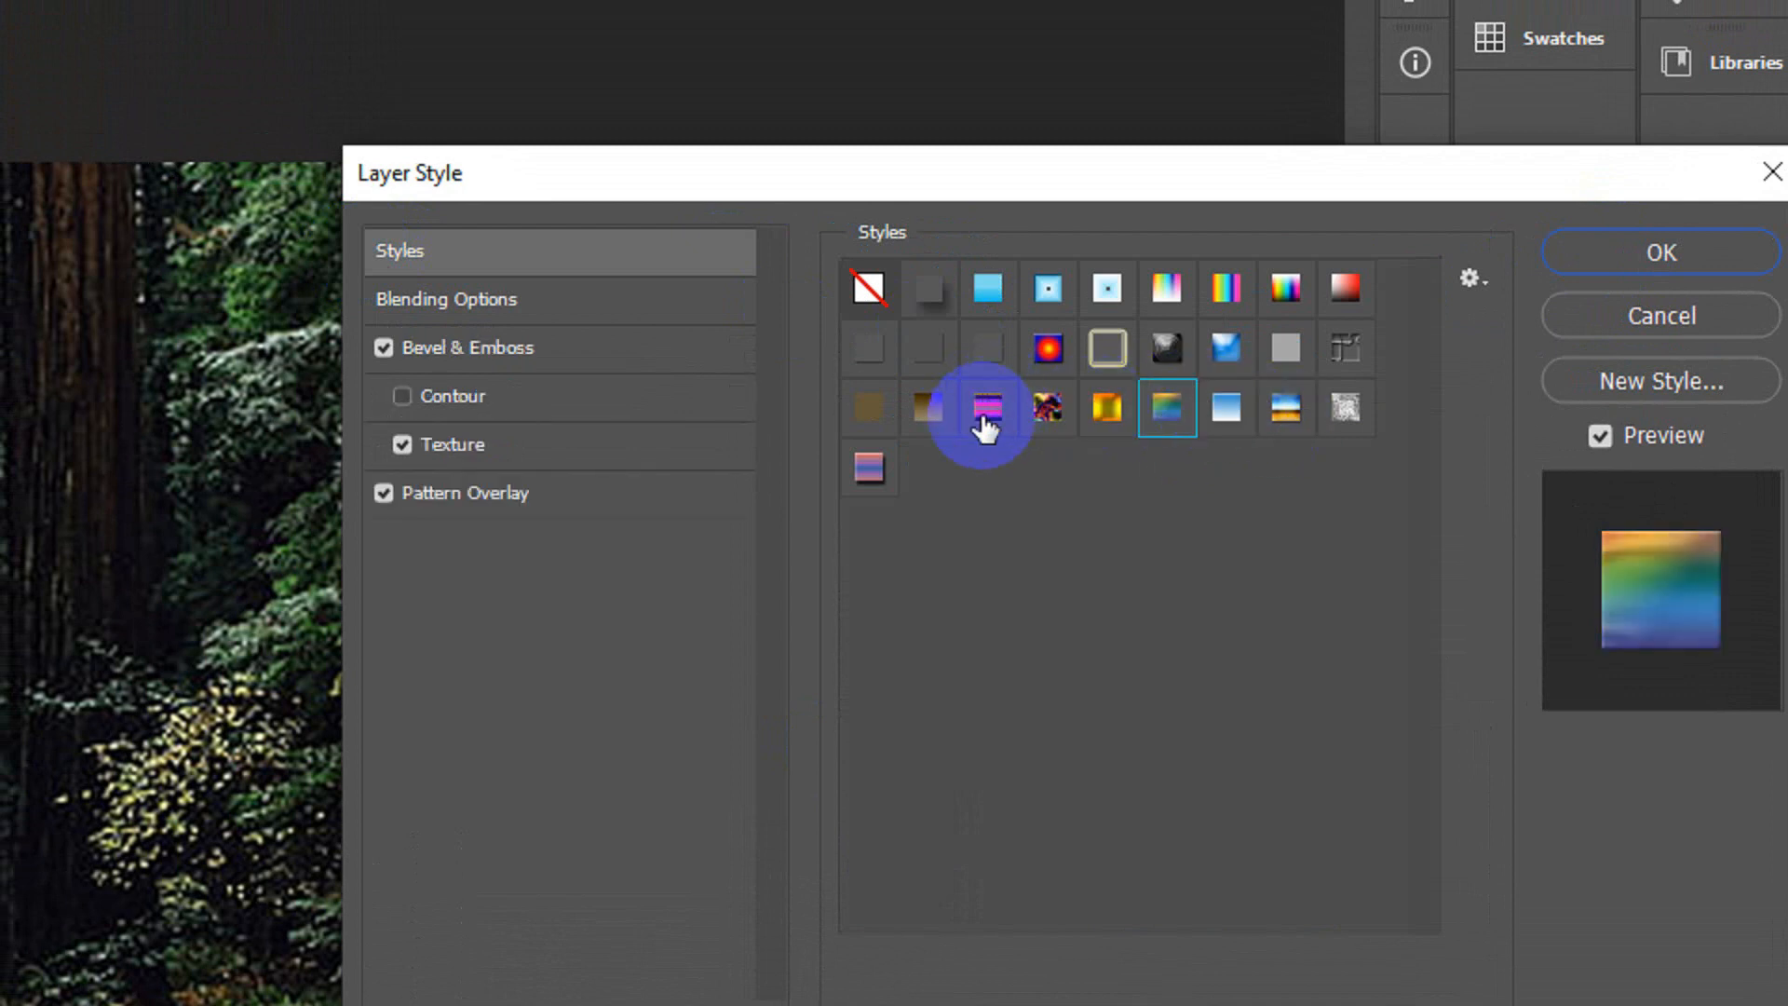
left_click(928, 412)
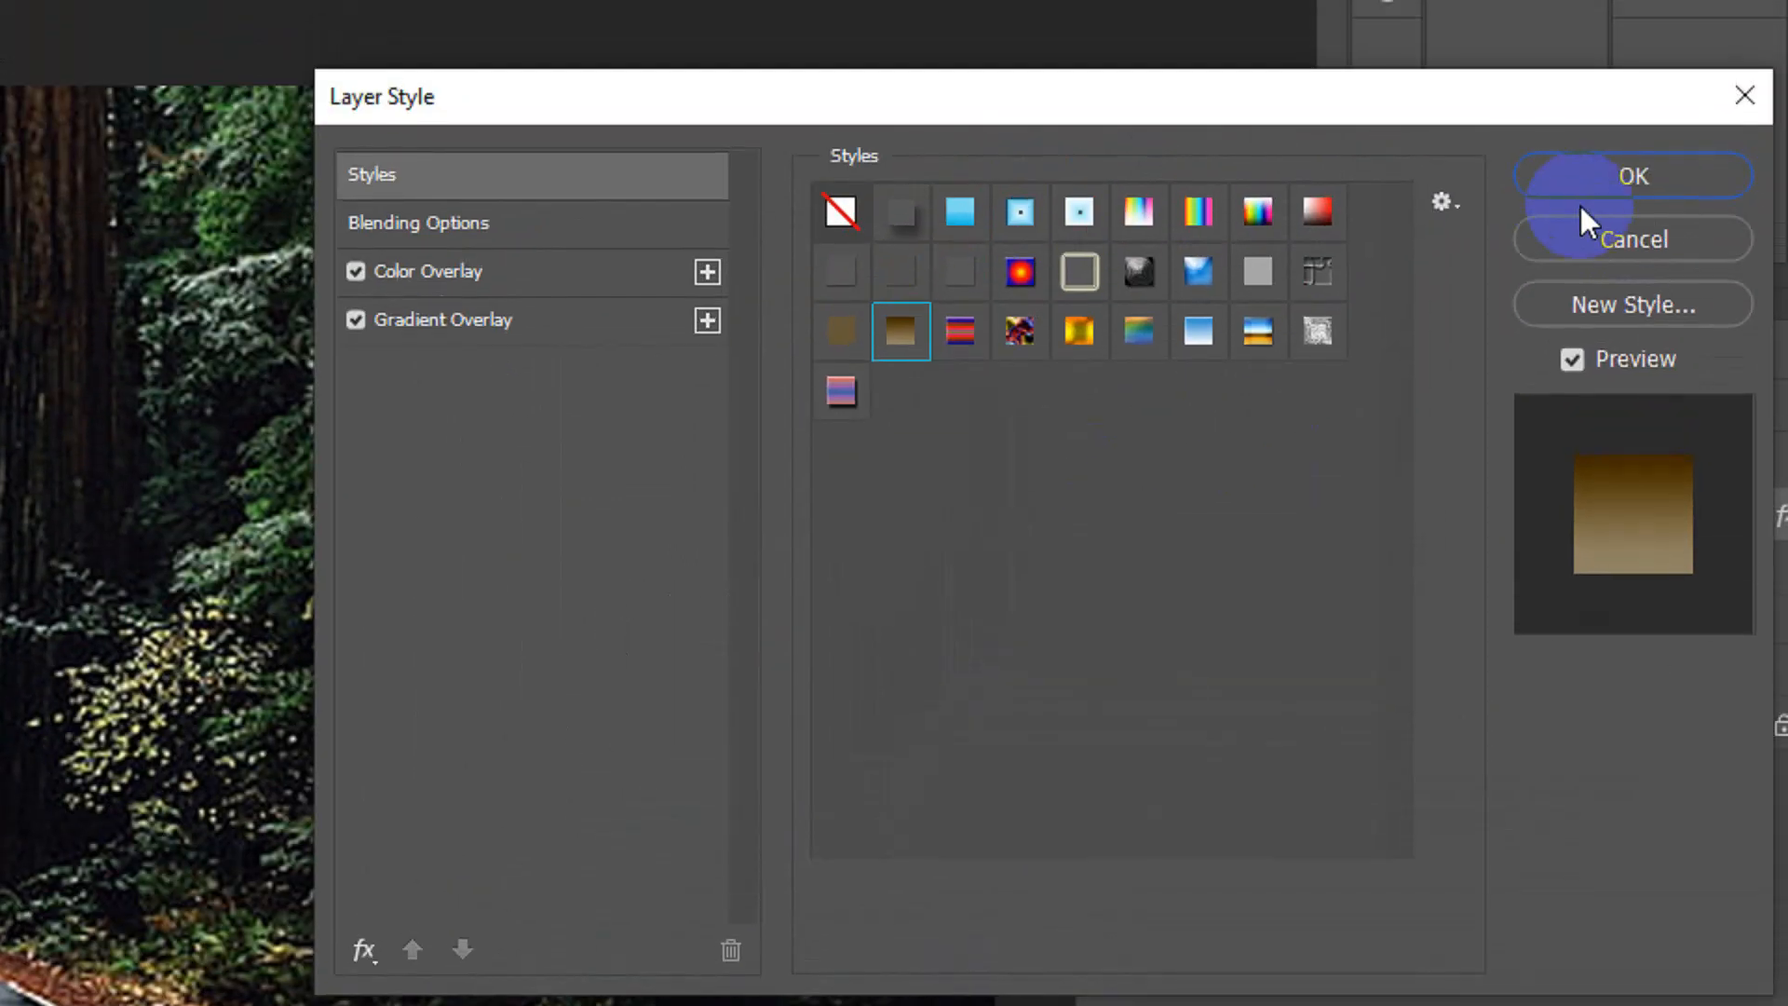
left_click(1596, 102)
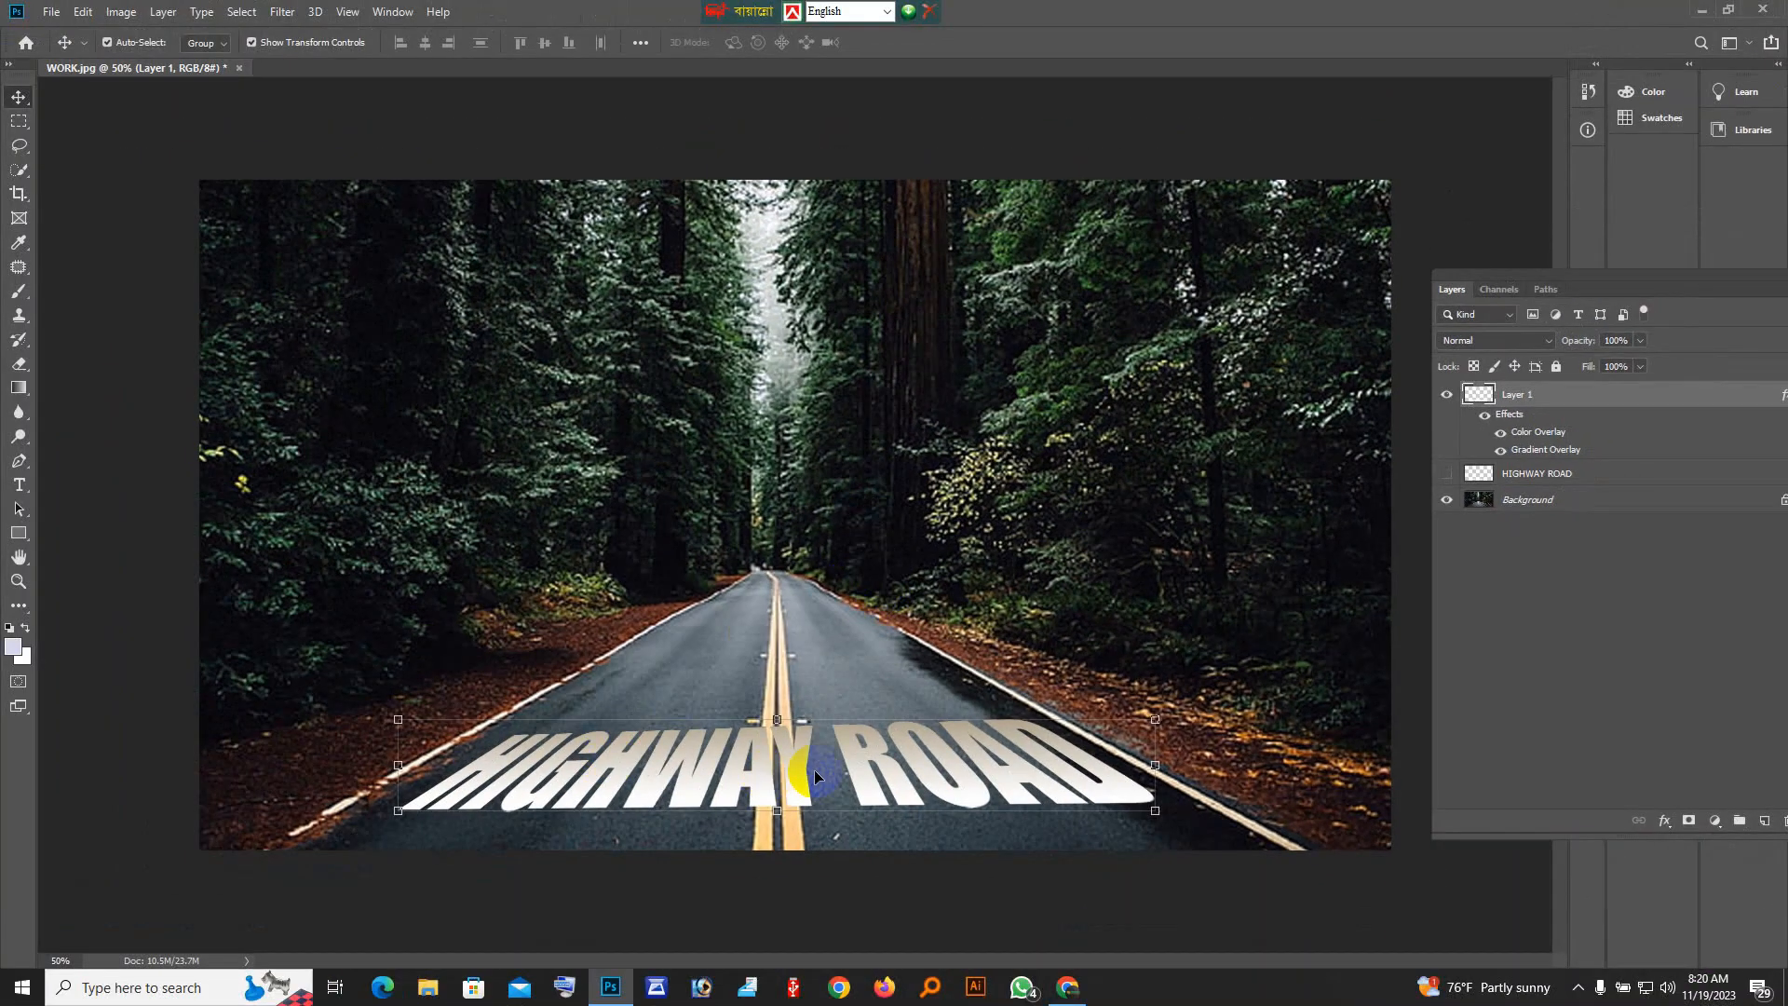
scroll(926, 889, "up", 1)
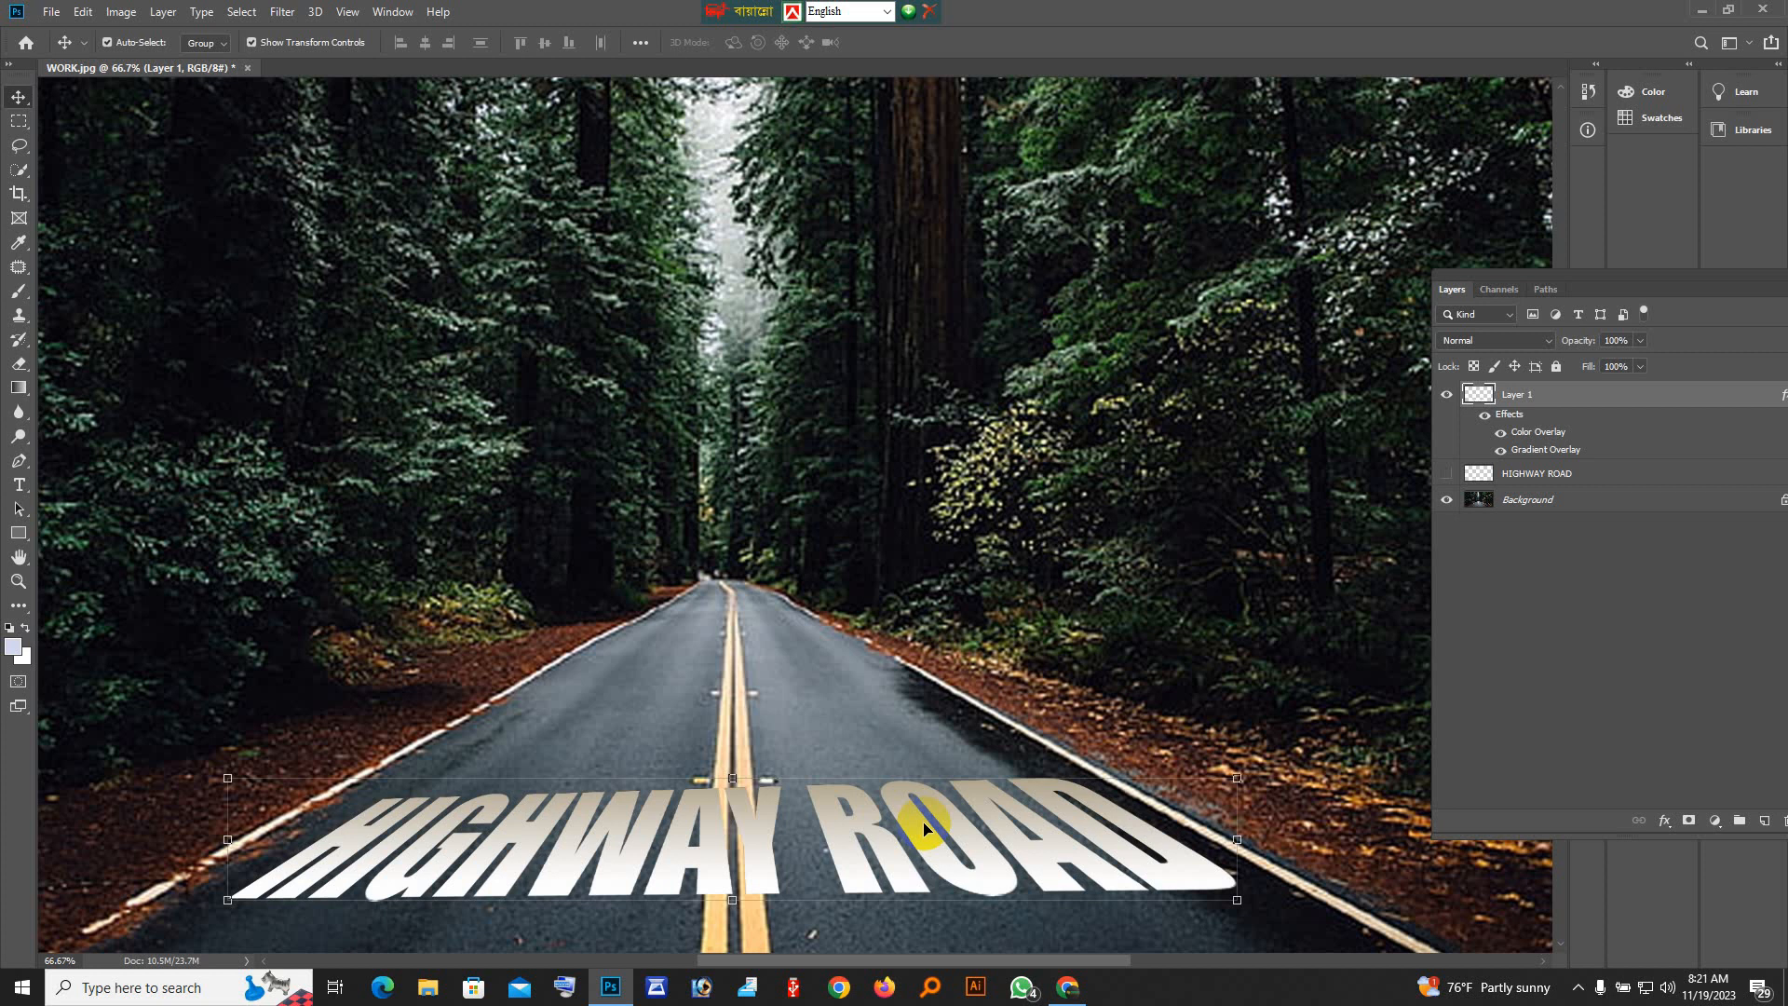
left_click(1577, 987)
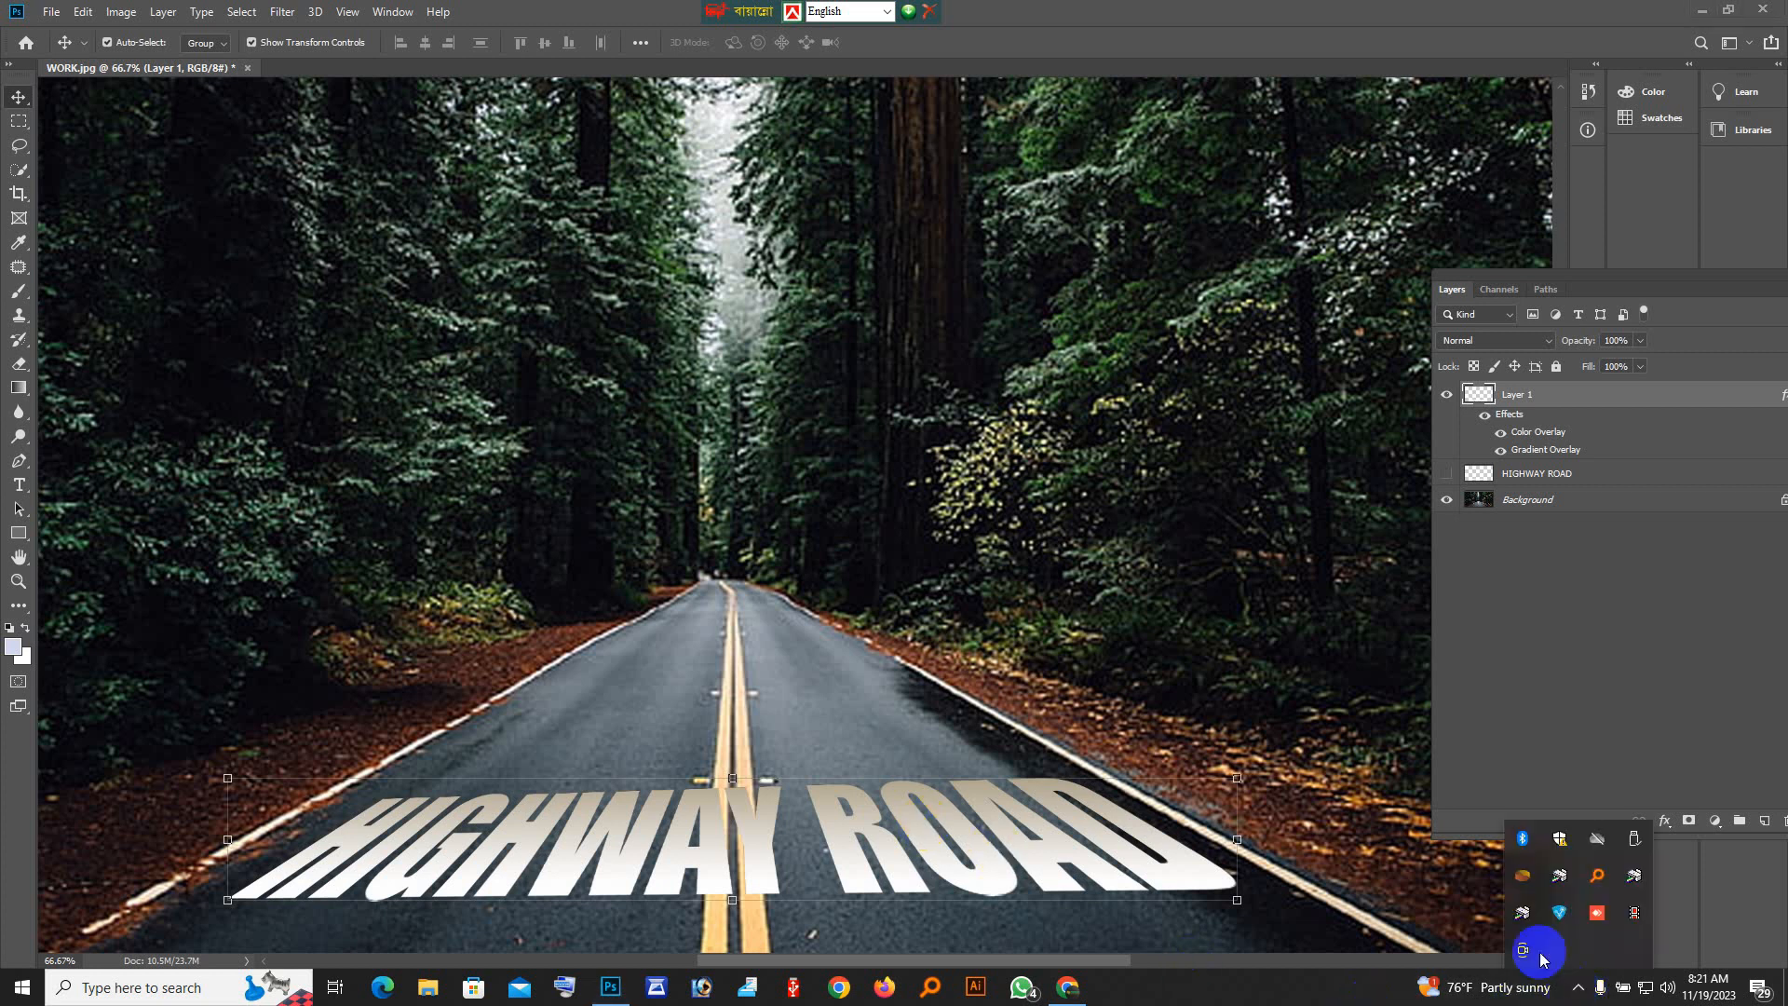